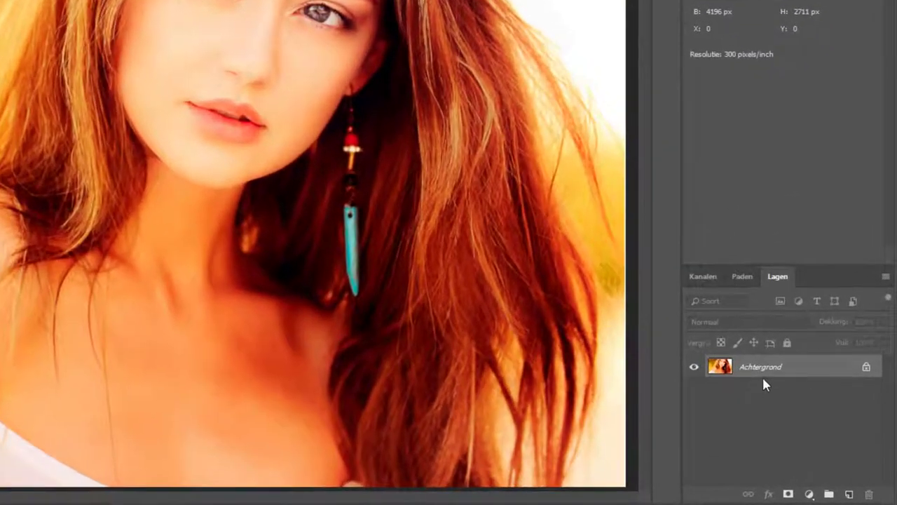
# Step: Convert the locked Achtergrond layer into a smart object, which becomes Laag 0
pyautogui.rightClick(810, 370)
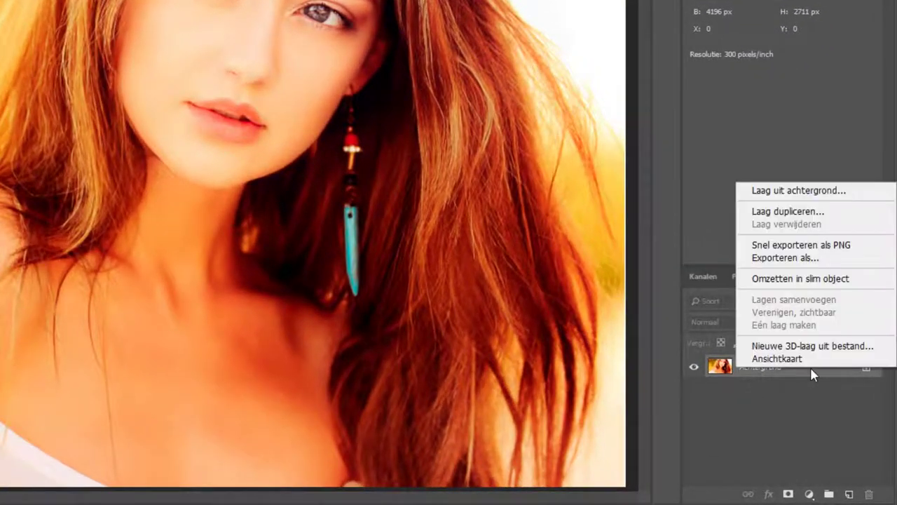
pyautogui.click(804, 280)
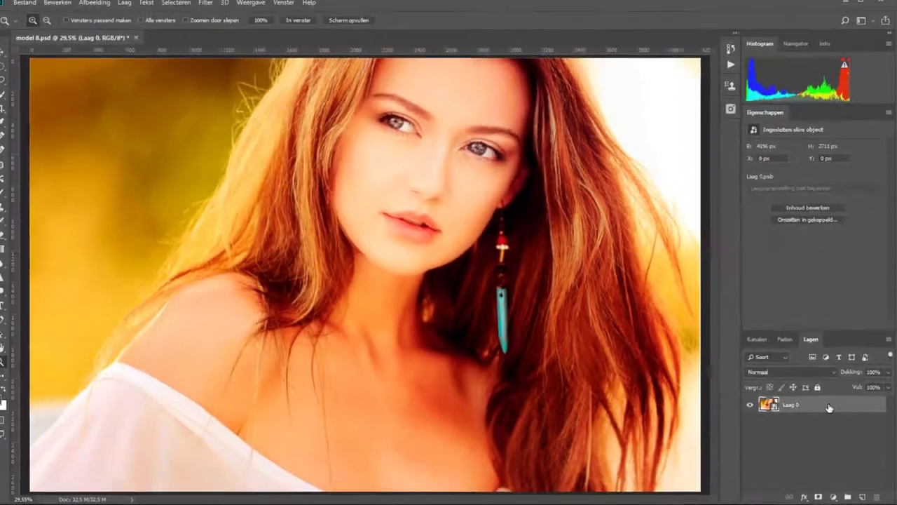
# Step: Duplicate Laag 0 as Laag 0 kopiëren, hide the copy, and reselect Laag 0
pyautogui.rightClick(830, 408)
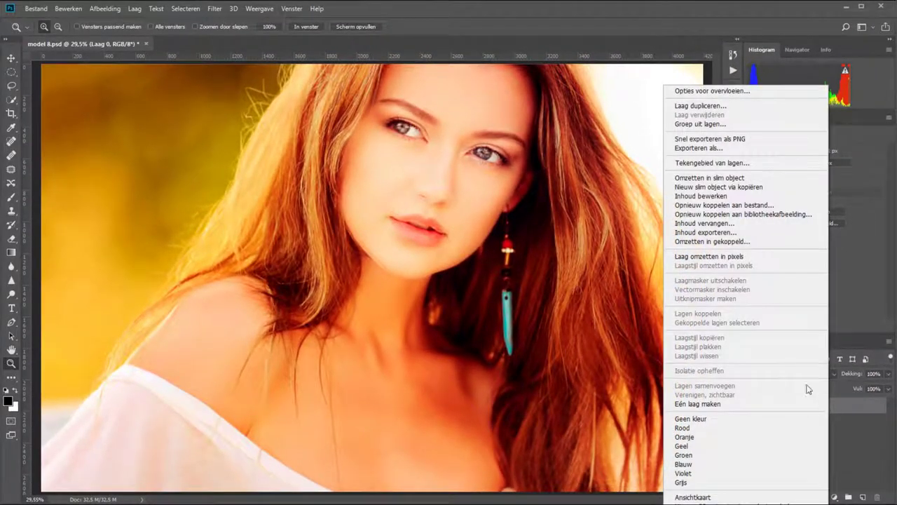
pyautogui.click(689, 107)
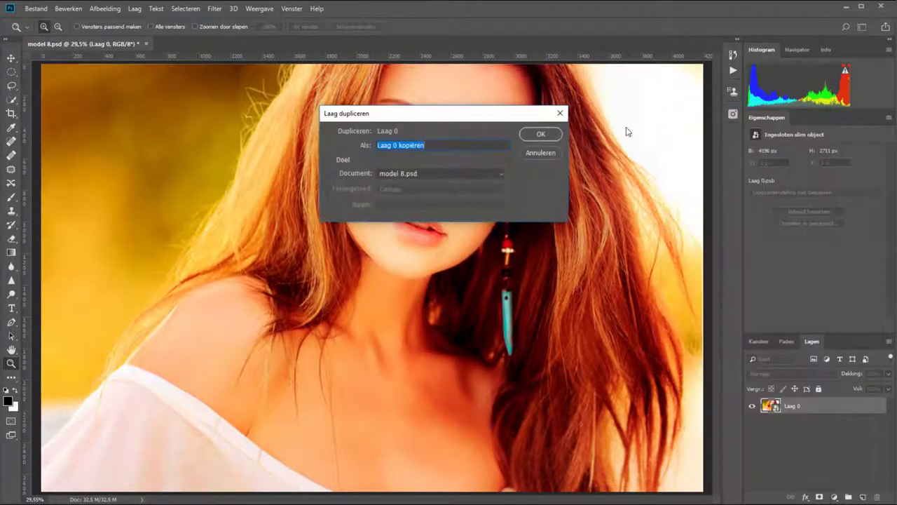
pyautogui.click(537, 136)
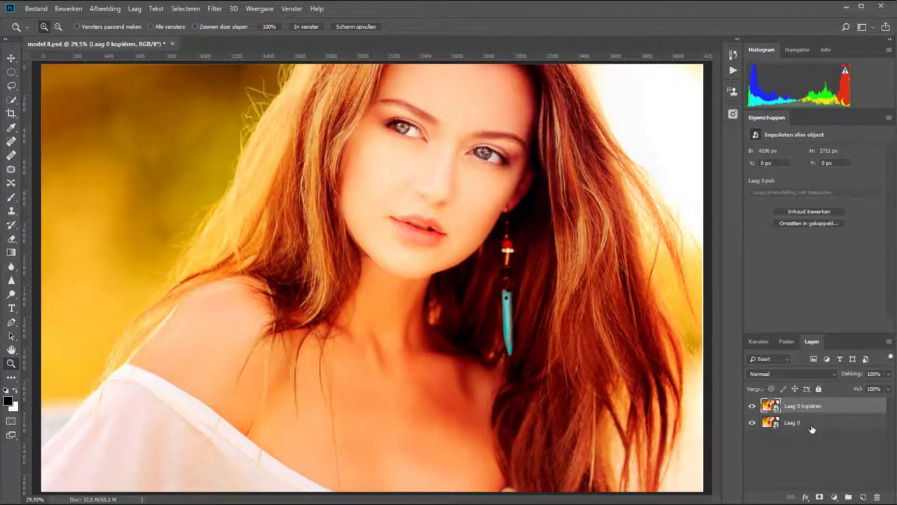
pyautogui.click(752, 406)
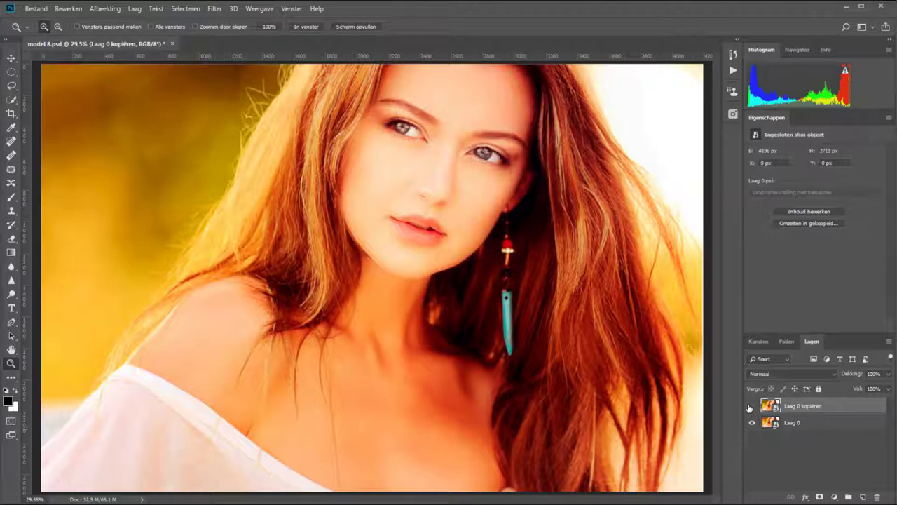
pyautogui.click(815, 426)
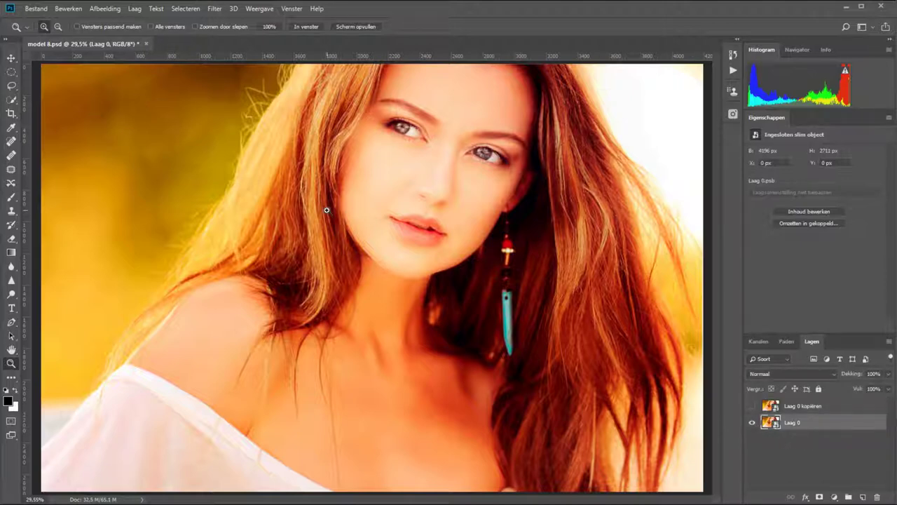
# Step: Apply Filter Gallery Artistiek > Posterranden with edge thickness 8, intensity 5, posterization 1
pyautogui.click(215, 9)
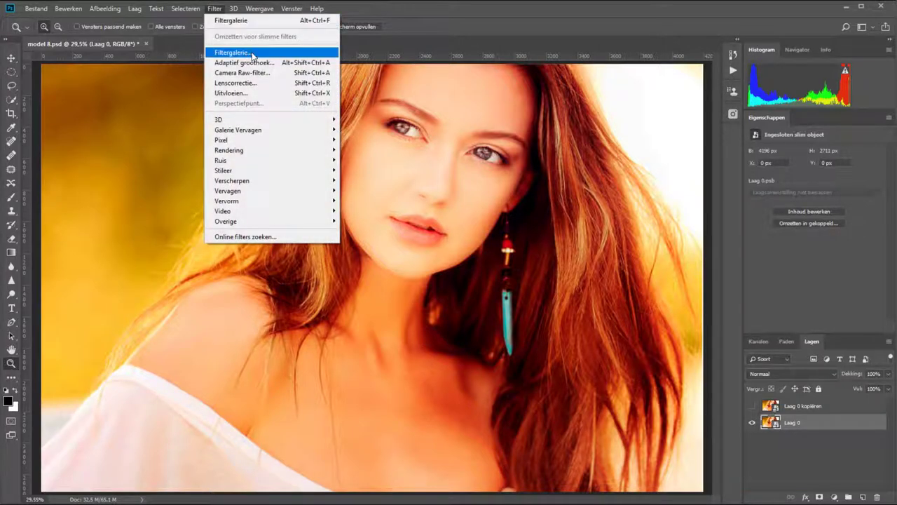
pyautogui.click(250, 52)
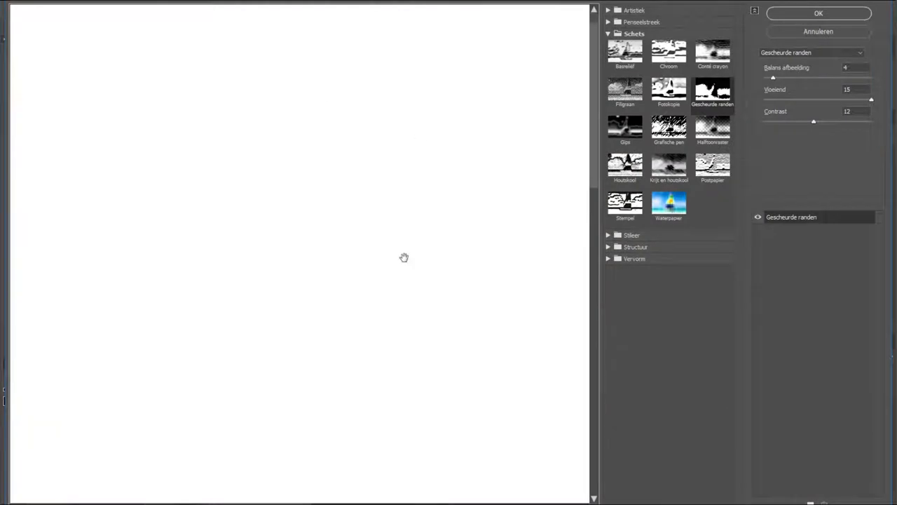
pyautogui.rightClick(293, 119)
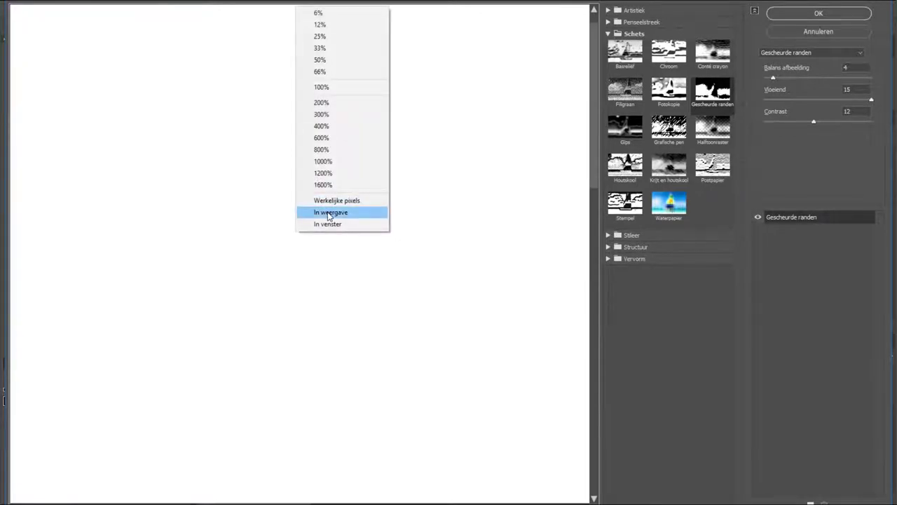
pyautogui.click(328, 213)
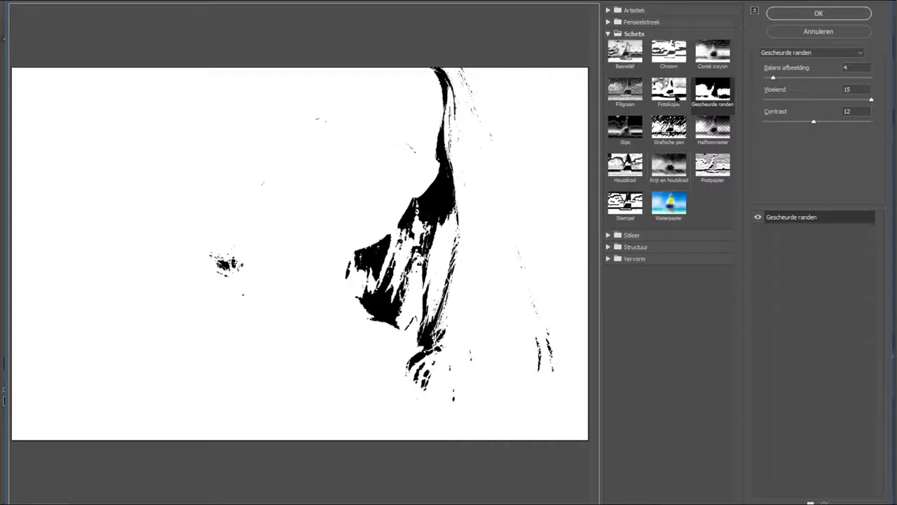
pyautogui.click(658, 11)
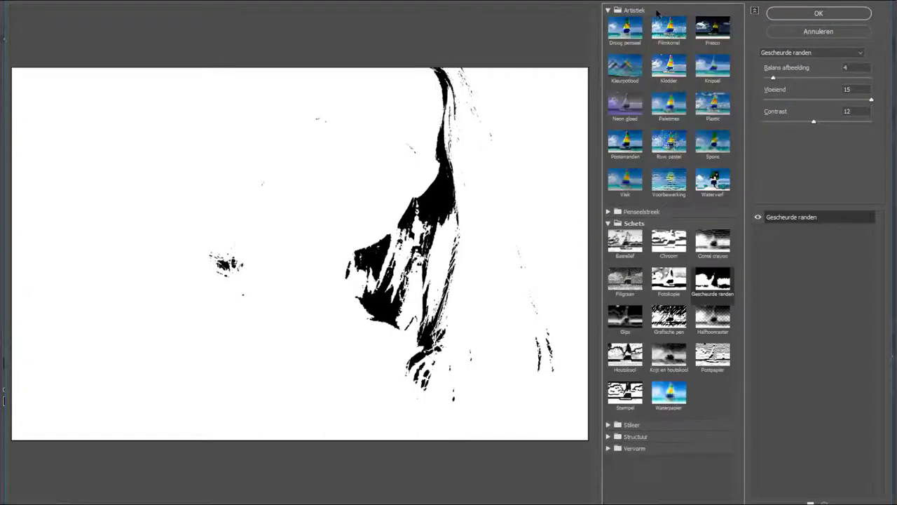
pyautogui.click(632, 143)
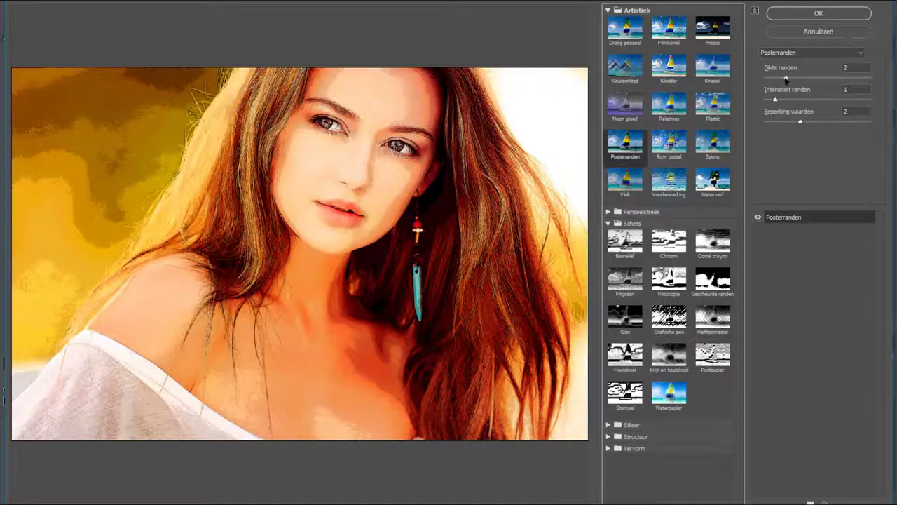
pyautogui.moveTo(786, 78); pyautogui.dragTo(854, 81)
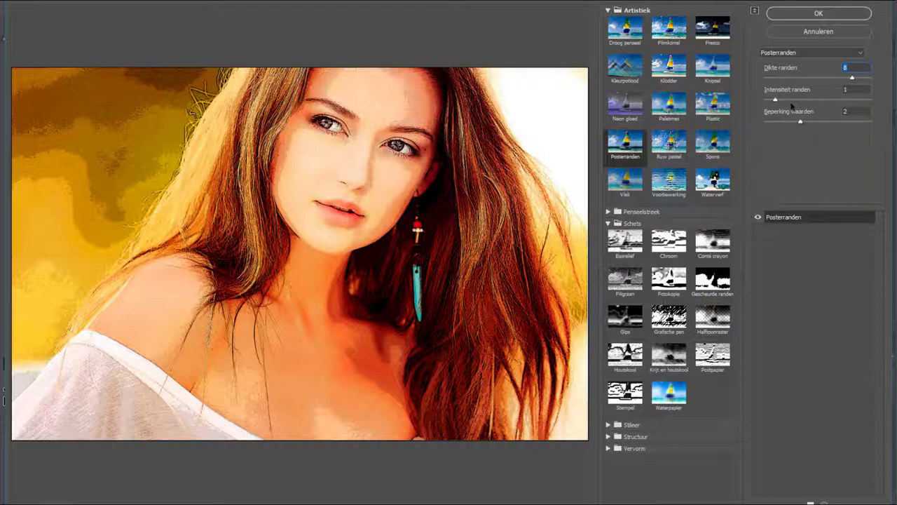
pyautogui.moveTo(794, 100); pyautogui.dragTo(817, 104)
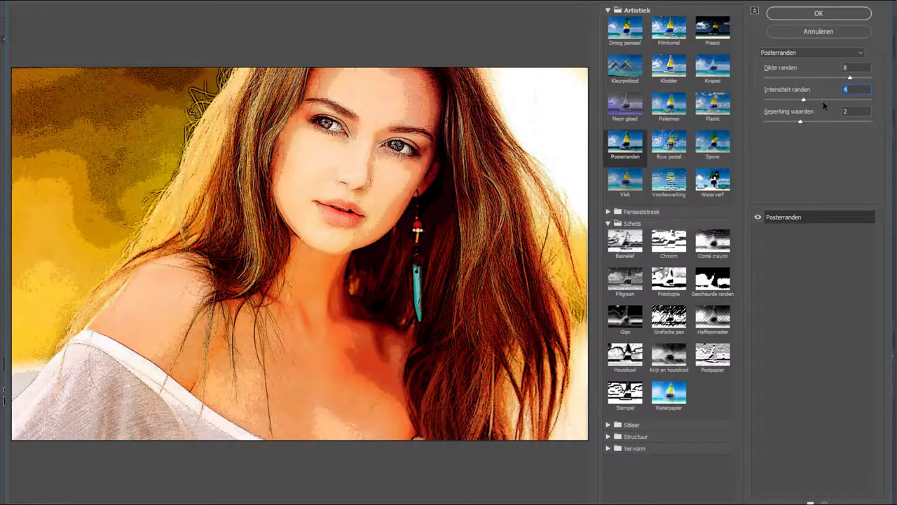
pyautogui.click(817, 100)
pyautogui.moveTo(803, 123); pyautogui.dragTo(799, 124)
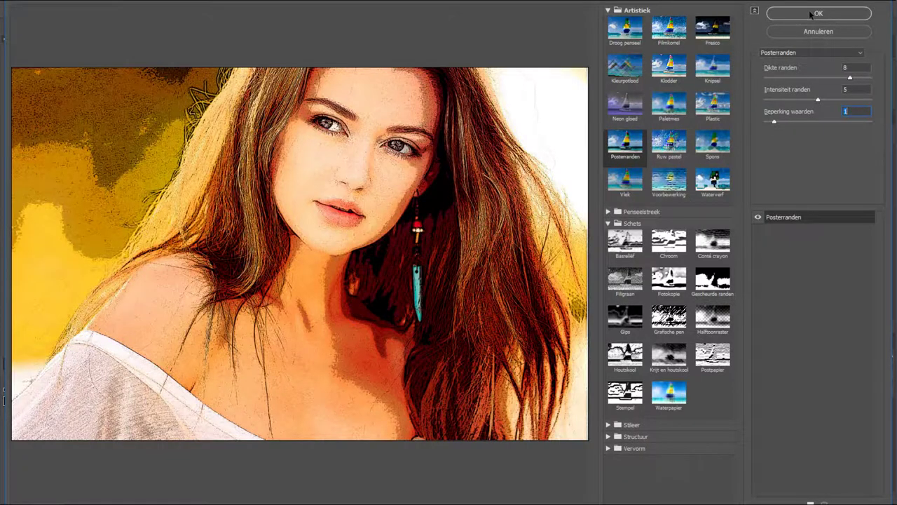
pyautogui.click(814, 13)
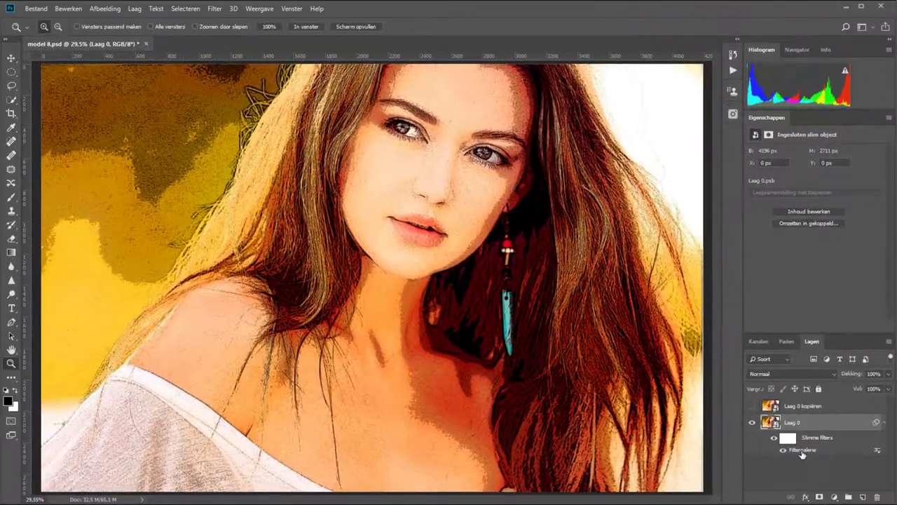
# Step: Reopen Laag 0's Filter Gallery settings to review them and close it unchanged
pyautogui.doubleClick(803, 450)
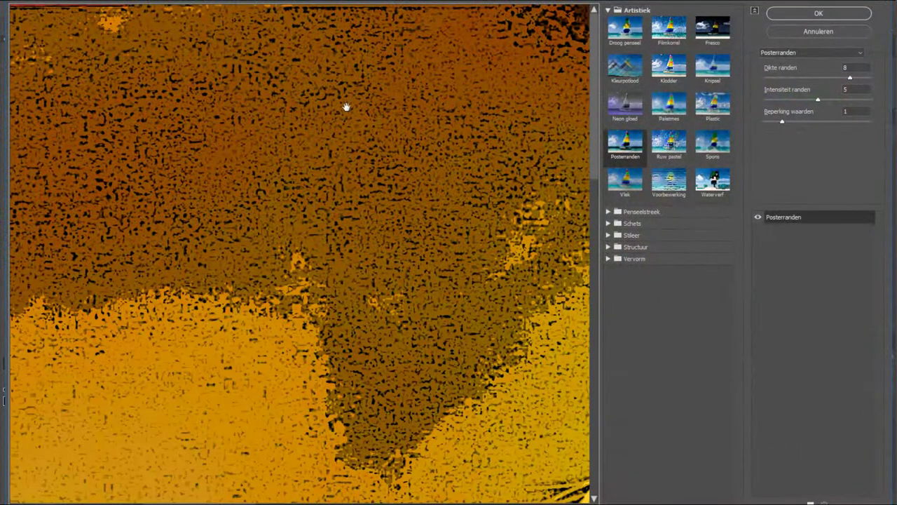
pyautogui.rightClick(344, 103)
pyautogui.click(381, 200)
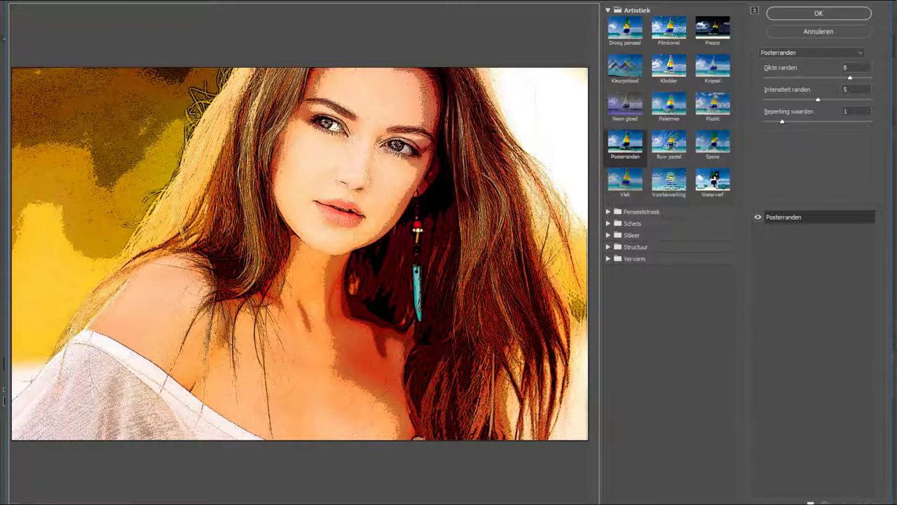
pyautogui.click(838, 34)
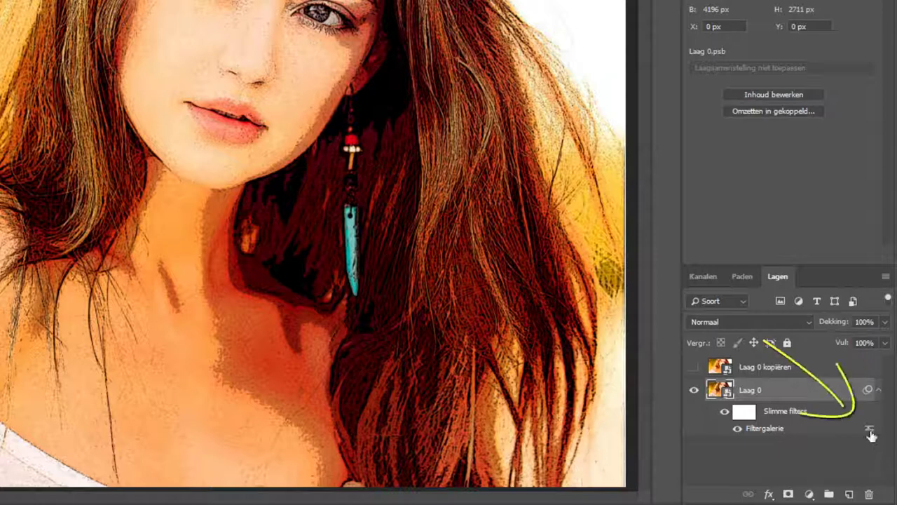
# Step: Set the Filtergalerie smart filter's blending opacity (Dekking) to 75%
pyautogui.doubleClick(870, 430)
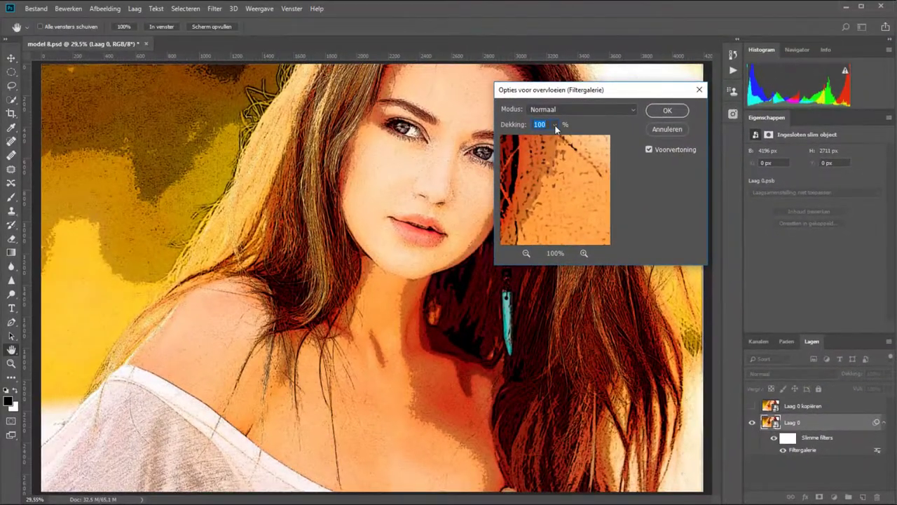
pyautogui.click(555, 125)
pyautogui.moveTo(546, 140); pyautogui.dragTo(541, 141)
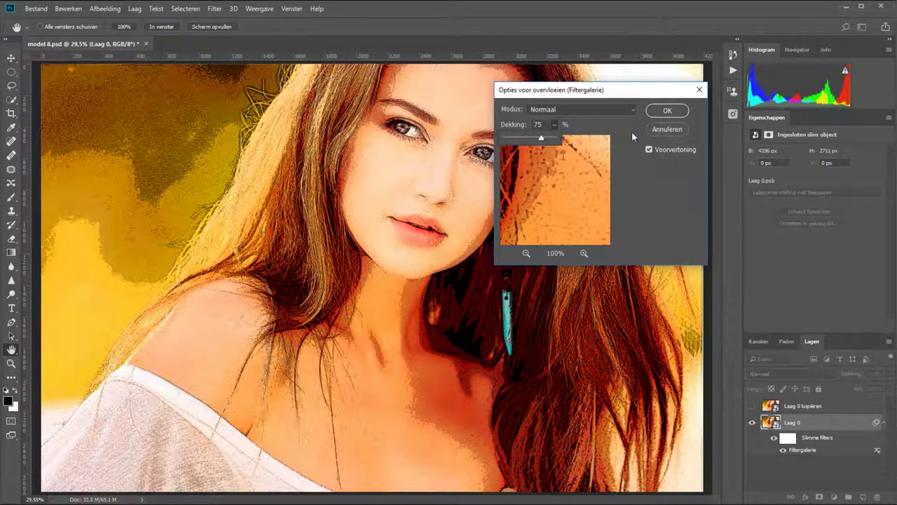
pyautogui.click(663, 110)
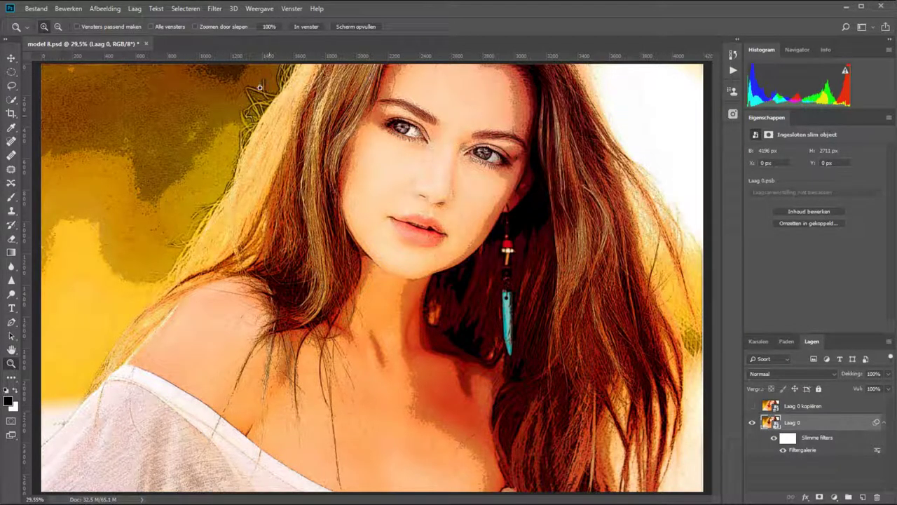
# Step: Apply Filter Gallery Artistiek > Knipsel with 6 levels, edge simplicity 2, edge fidelity 1
pyautogui.click(222, 10)
pyautogui.click(242, 52)
pyautogui.rightClick(365, 64)
pyautogui.click(400, 188)
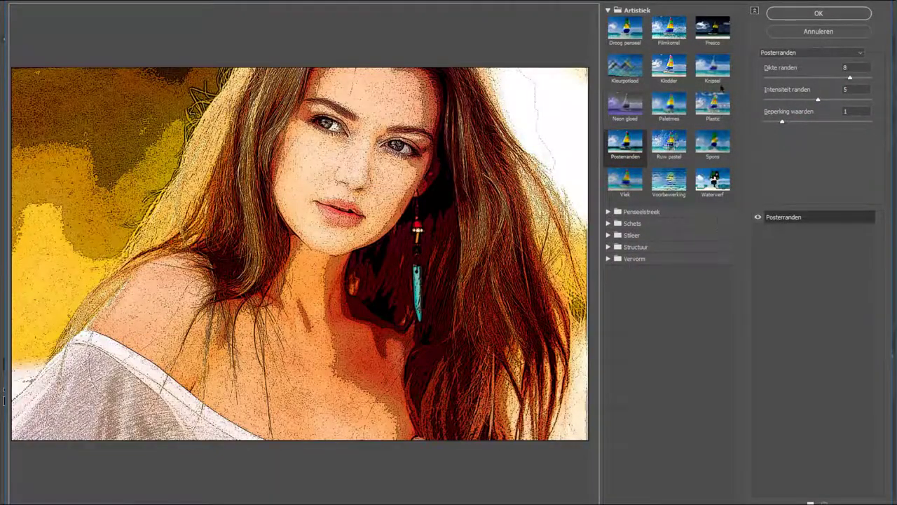
pyautogui.moveTo(684, 47); pyautogui.dragTo(716, 32)
pyautogui.click(712, 67)
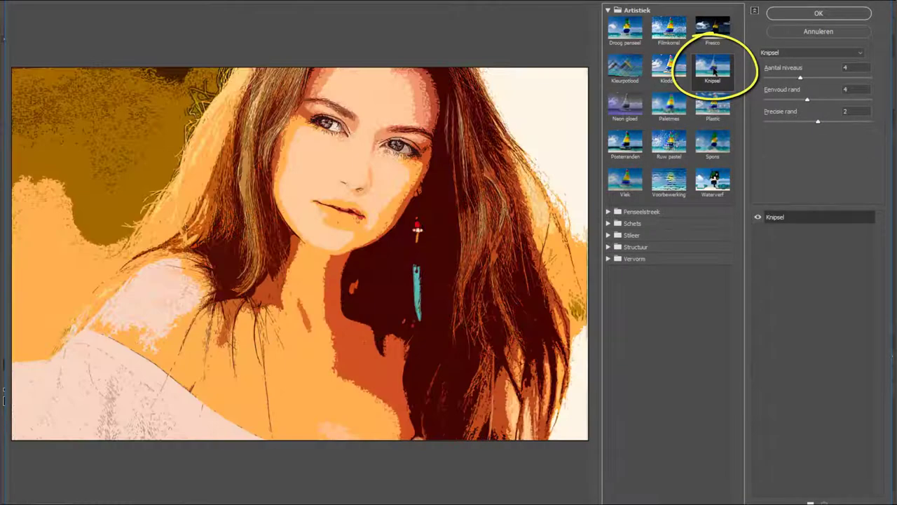
pyautogui.moveTo(845, 77); pyautogui.dragTo(839, 78)
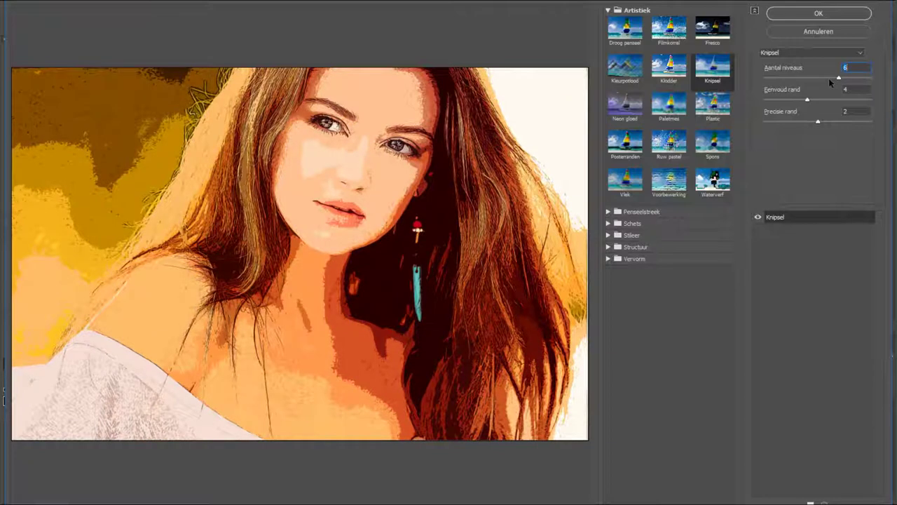
pyautogui.moveTo(839, 77)
pyautogui.mouseDown()
pyautogui.moveTo(781, 77)
pyautogui.moveTo(865, 80)
pyautogui.mouseUp()
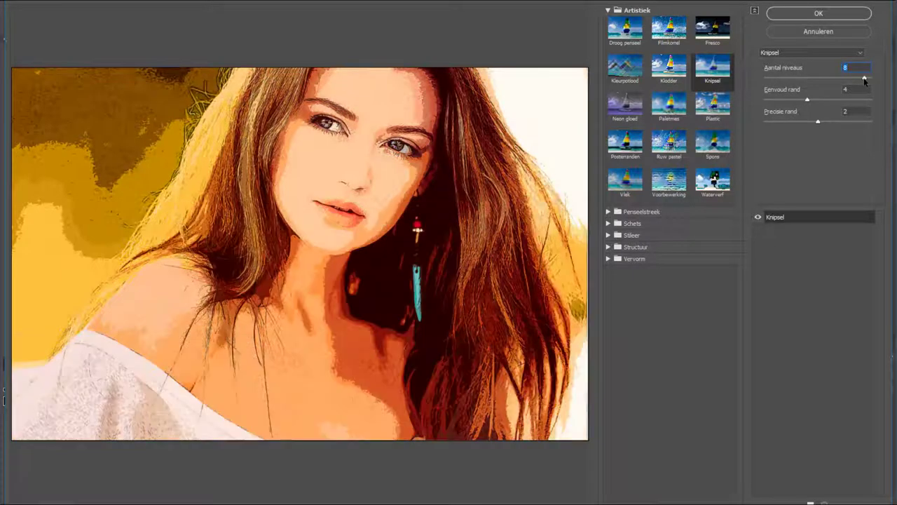
pyautogui.moveTo(865, 80)
pyautogui.mouseDown()
pyautogui.moveTo(787, 99)
pyautogui.moveTo(778, 123)
pyautogui.mouseUp()
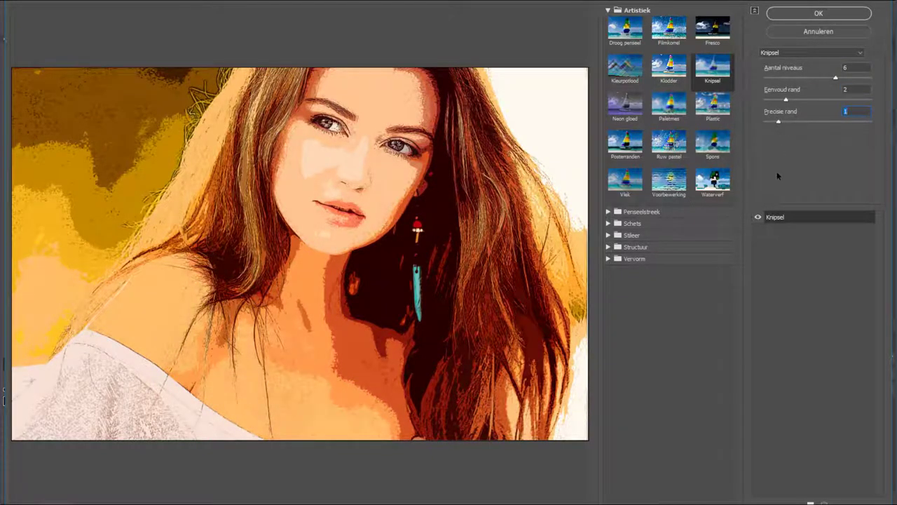
pyautogui.click(818, 13)
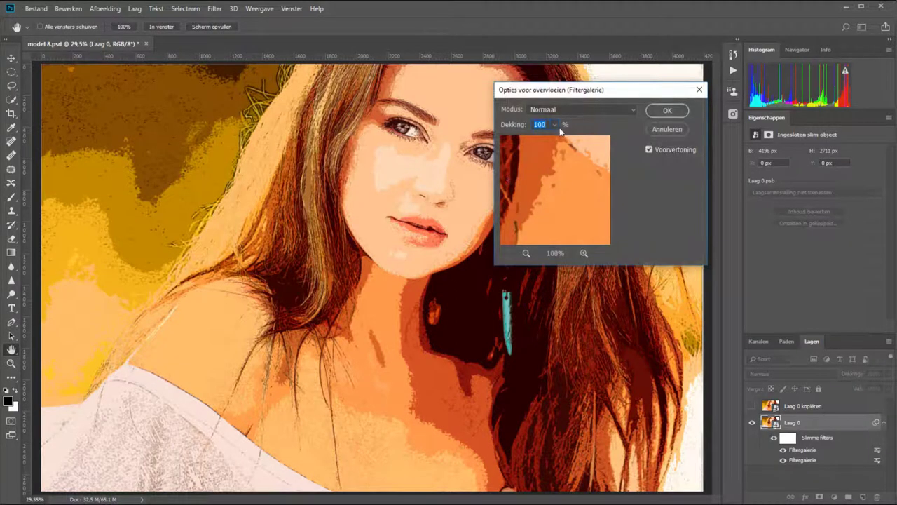
# Step: Lower the Knipsel smart filter's blending opacity to about 74%
pyautogui.click(554, 124)
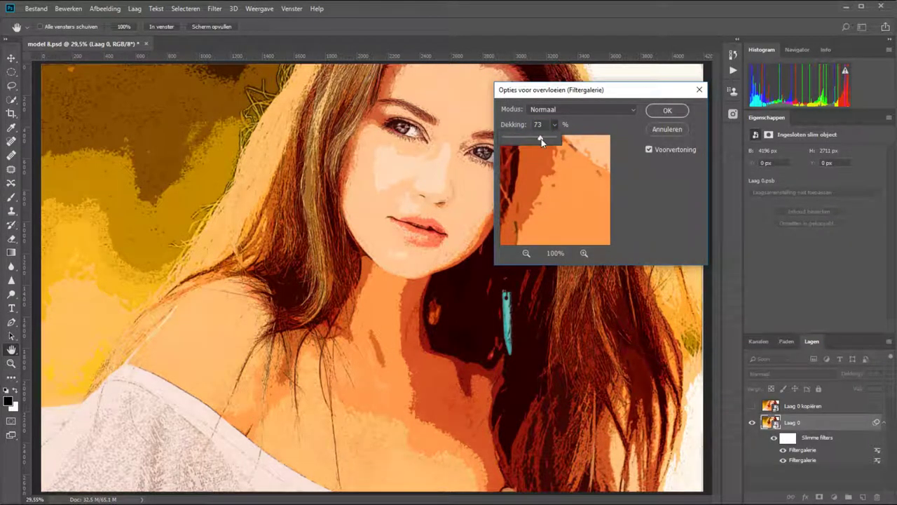
pyautogui.moveTo(540, 139); pyautogui.dragTo(542, 139)
pyautogui.click(669, 113)
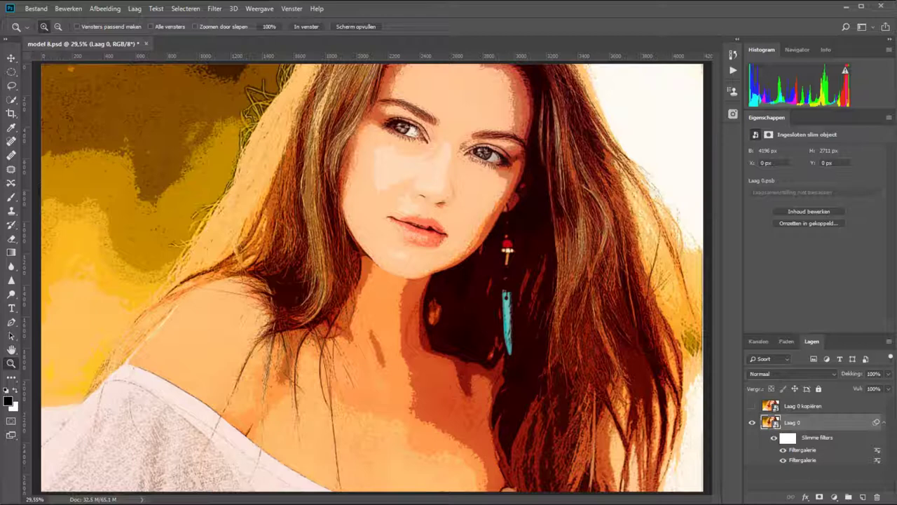
# Step: Apply Pixel > Kleur halftoon and zoom in on the face to inspect the dots
pyautogui.click(214, 9)
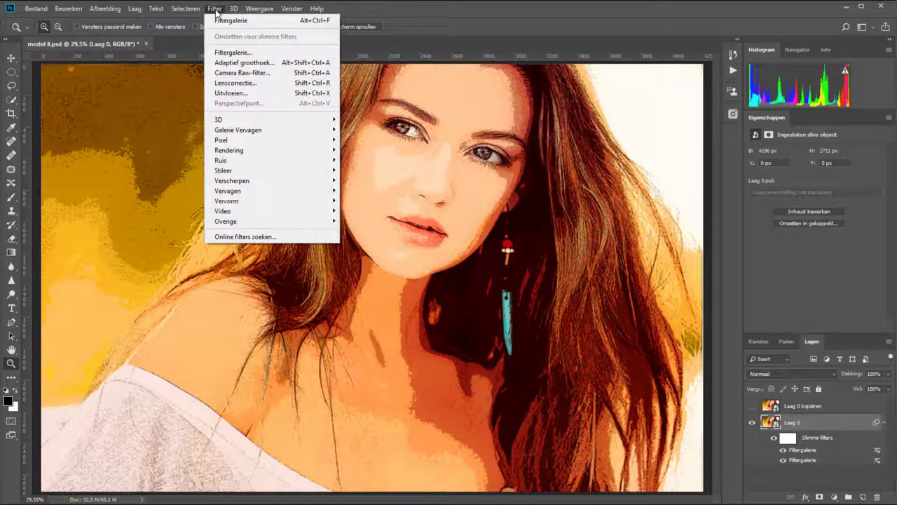
pyautogui.moveTo(238, 140)
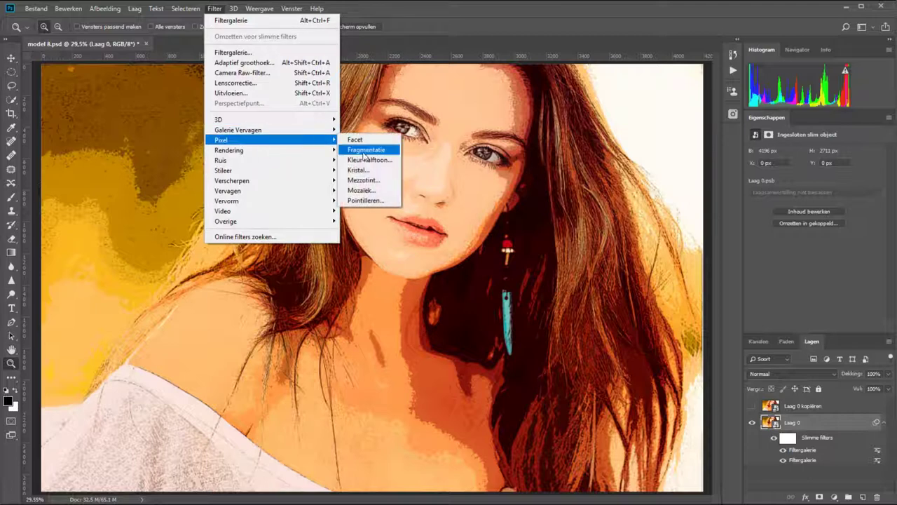
pyautogui.click(366, 161)
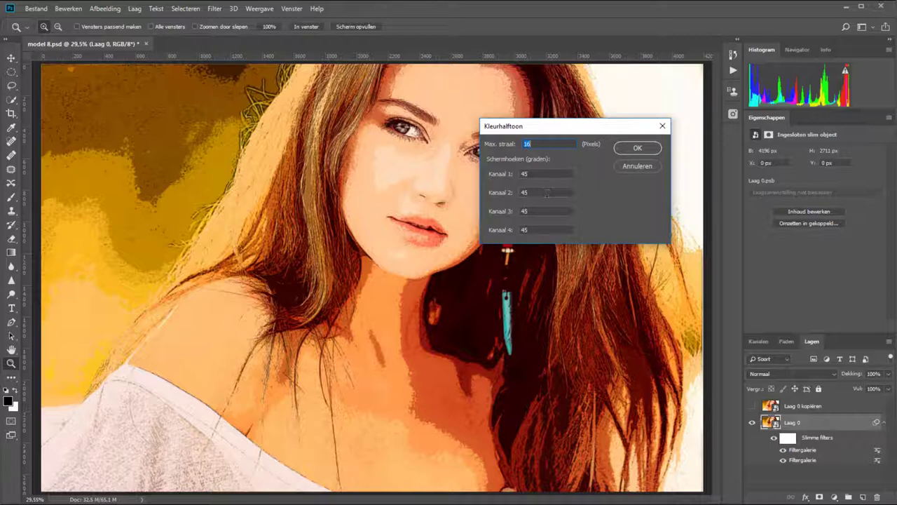
pyautogui.click(636, 148)
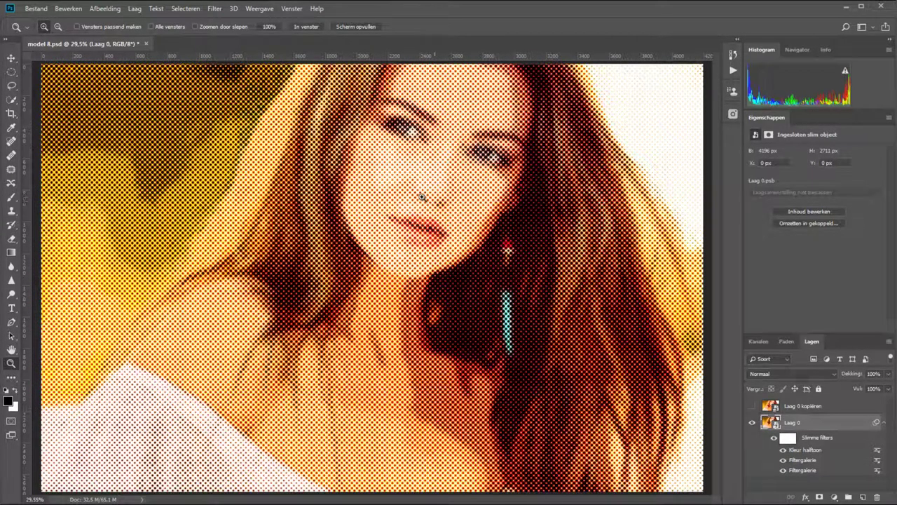
pyautogui.click(422, 180)
pyautogui.click(422, 182)
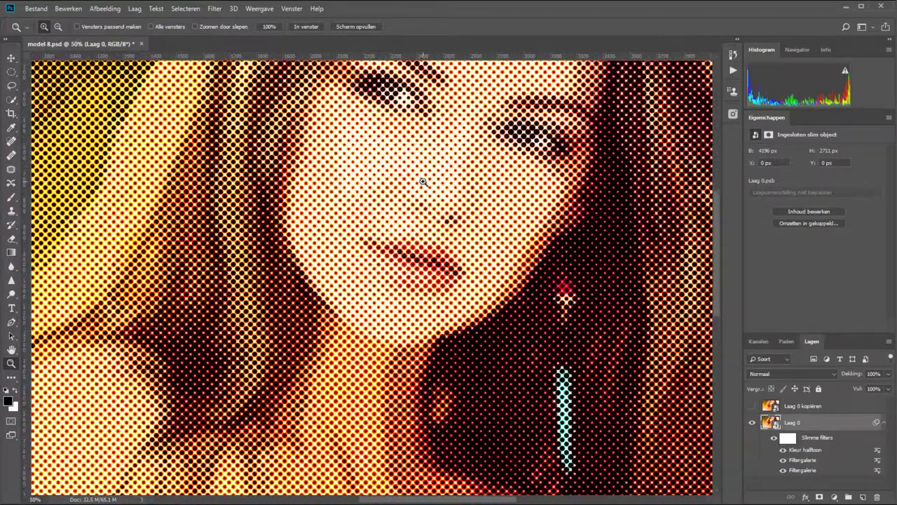
pyautogui.moveTo(719, 237); pyautogui.dragTo(720, 209)
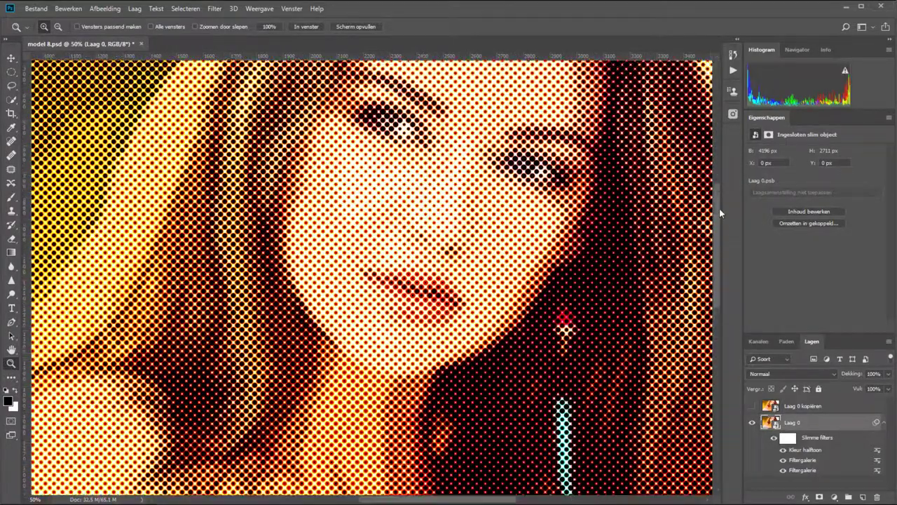
pyautogui.scroll(3, 720, 208)
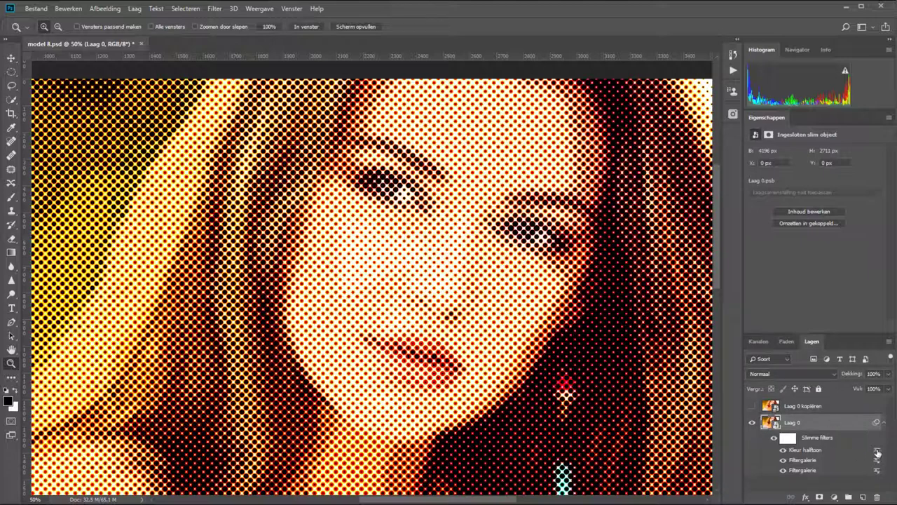
# Step: Blend the Kleur halftoon filter in Zwak licht mode at about 64% opacity
pyautogui.doubleClick(877, 453)
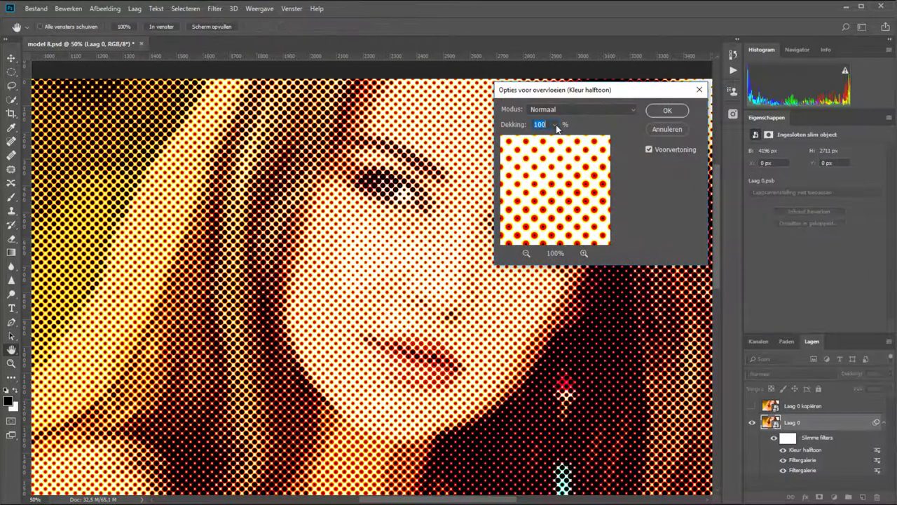
pyautogui.moveTo(555, 124); pyautogui.dragTo(538, 139)
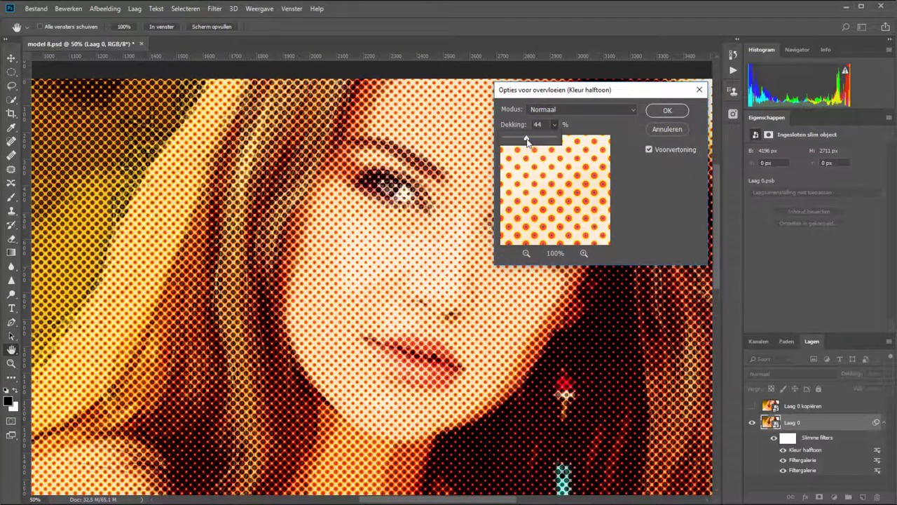
pyautogui.moveTo(537, 139)
pyautogui.mouseDown()
pyautogui.moveTo(518, 139)
pyautogui.moveTo(571, 144)
pyautogui.mouseUp()
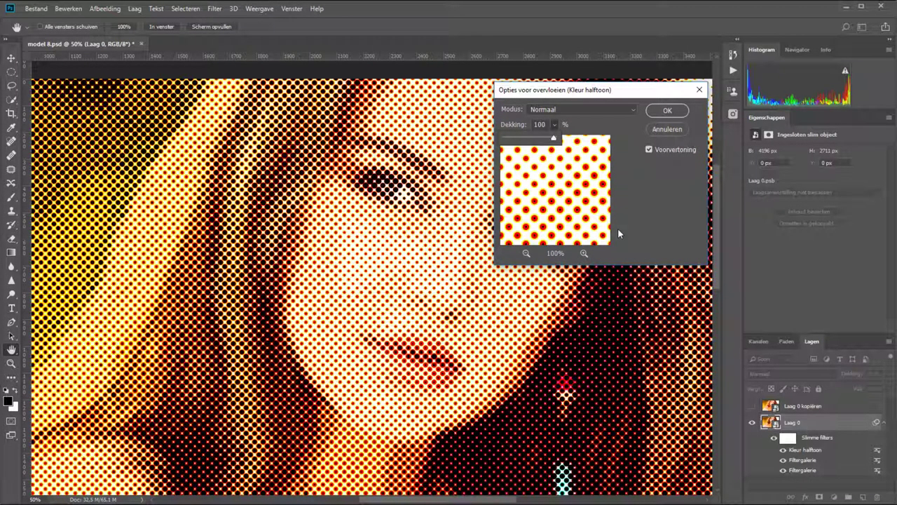
pyautogui.click(618, 109)
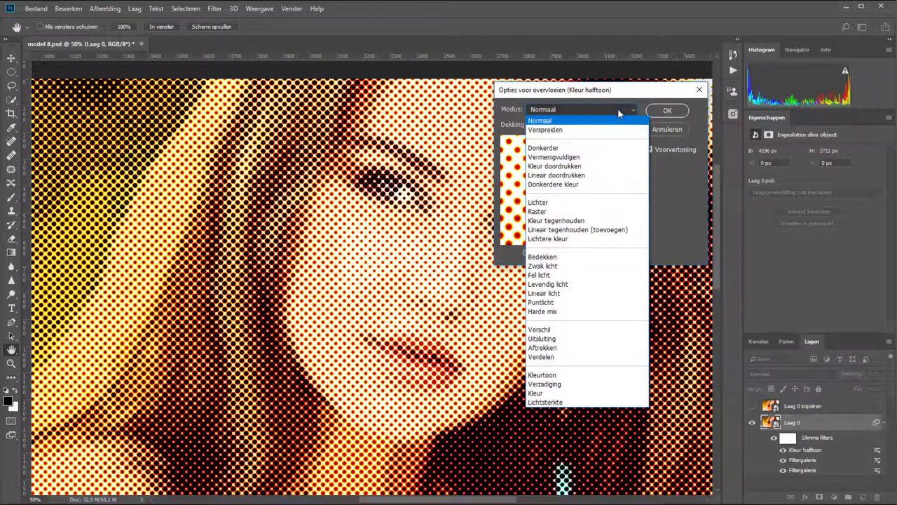
pyautogui.click(603, 258)
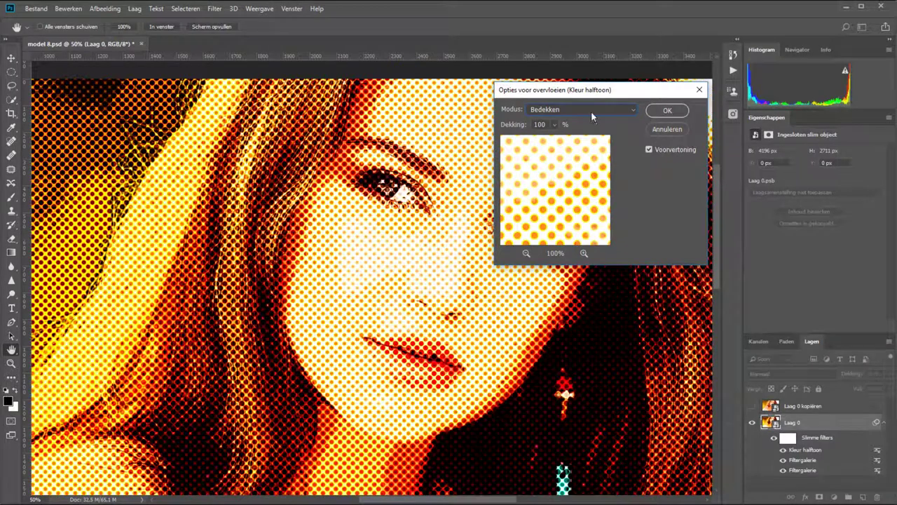
pyautogui.click(591, 110)
pyautogui.click(574, 274)
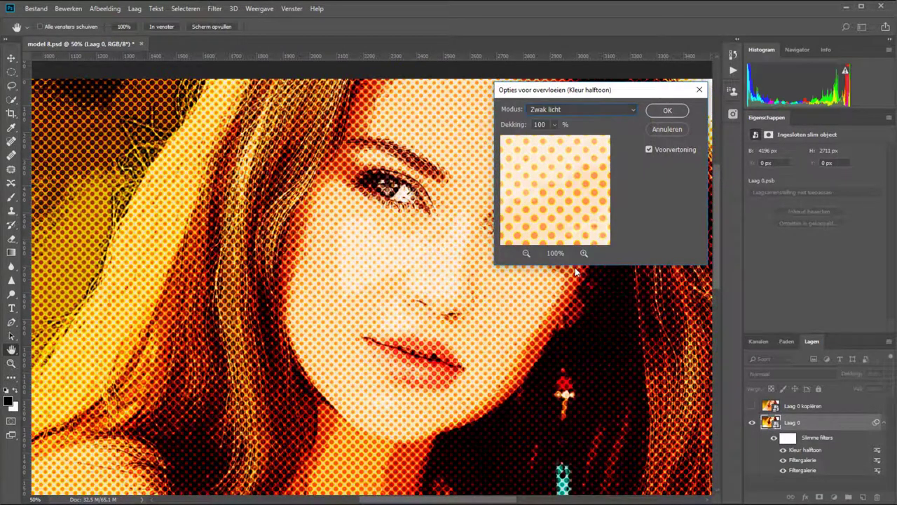
pyautogui.click(554, 125)
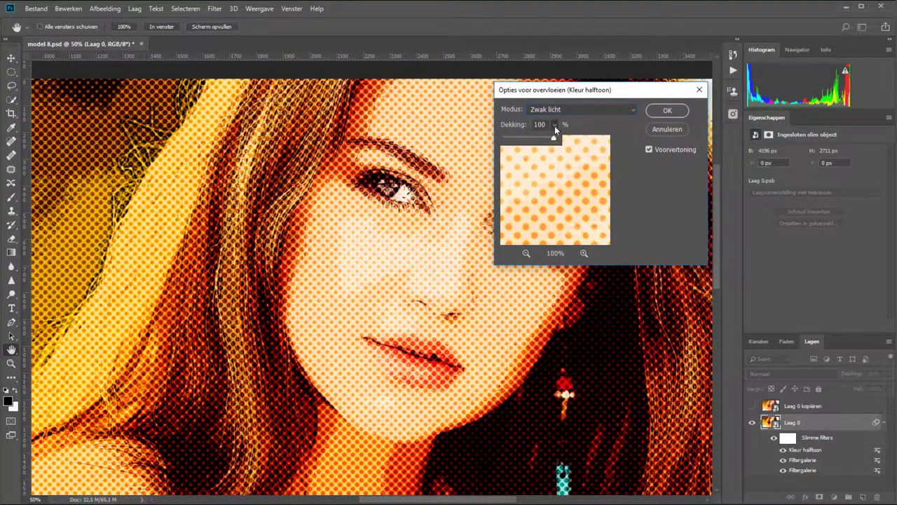
pyautogui.moveTo(554, 141); pyautogui.dragTo(533, 139)
# Step: Confirm the halftone blending, compare filters on/off, then show and select Laag 0 kopiëren
pyautogui.click(668, 111)
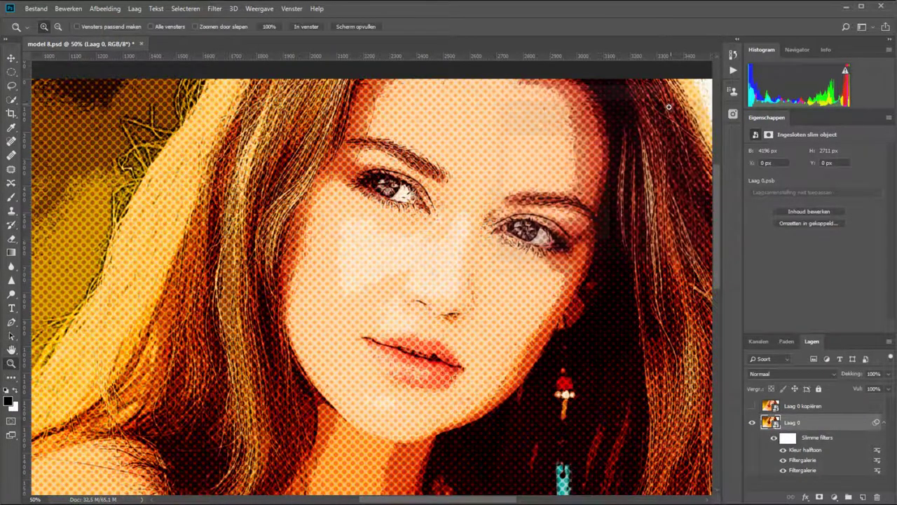
pyautogui.click(304, 28)
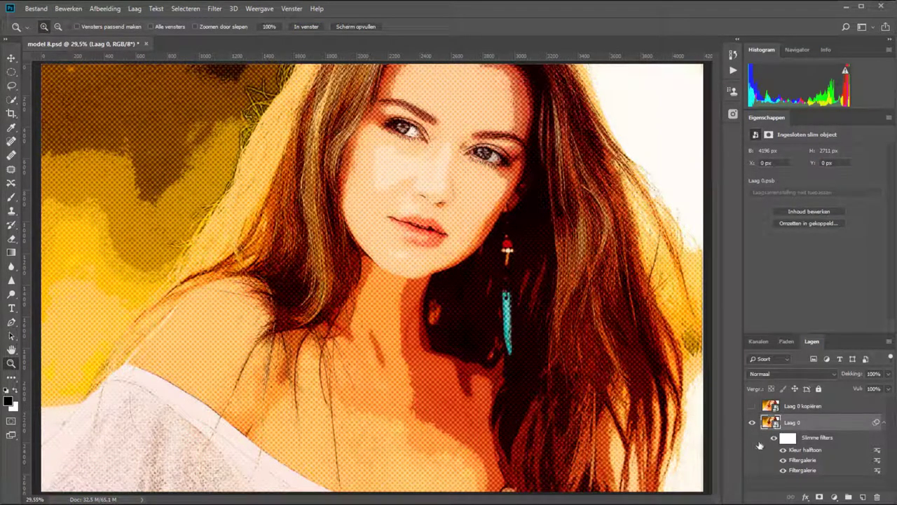
pyautogui.click(773, 439)
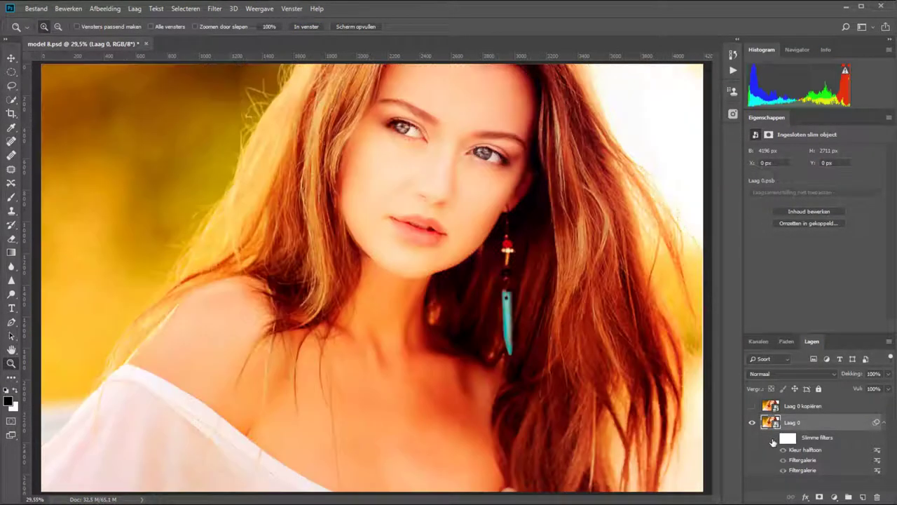
pyautogui.click(773, 440)
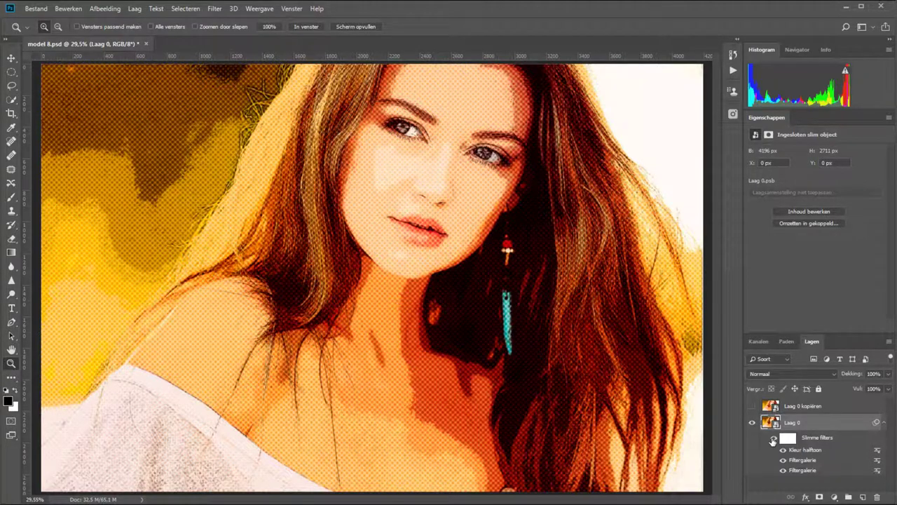
pyautogui.click(753, 406)
pyautogui.click(824, 407)
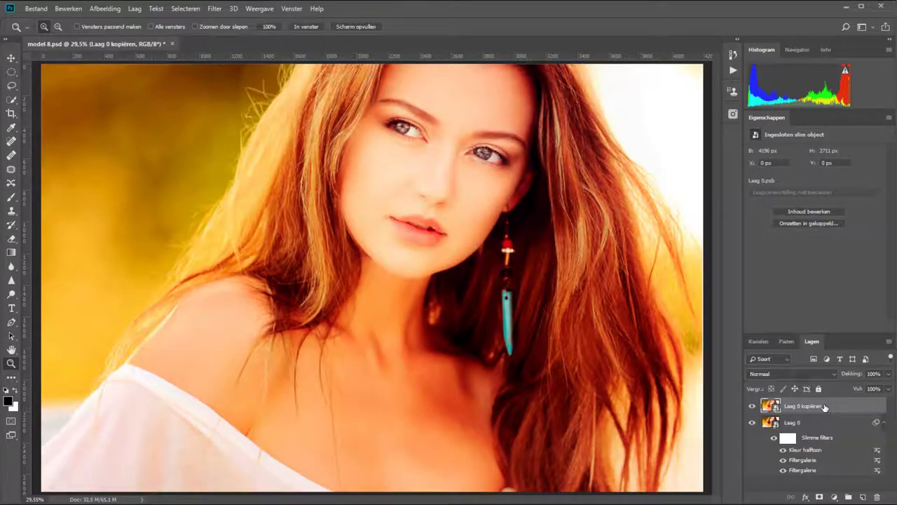
# Step: Apply Stileer > Oplichtende rand to the copy with edge width 1 and smoothness 15
pyautogui.click(215, 9)
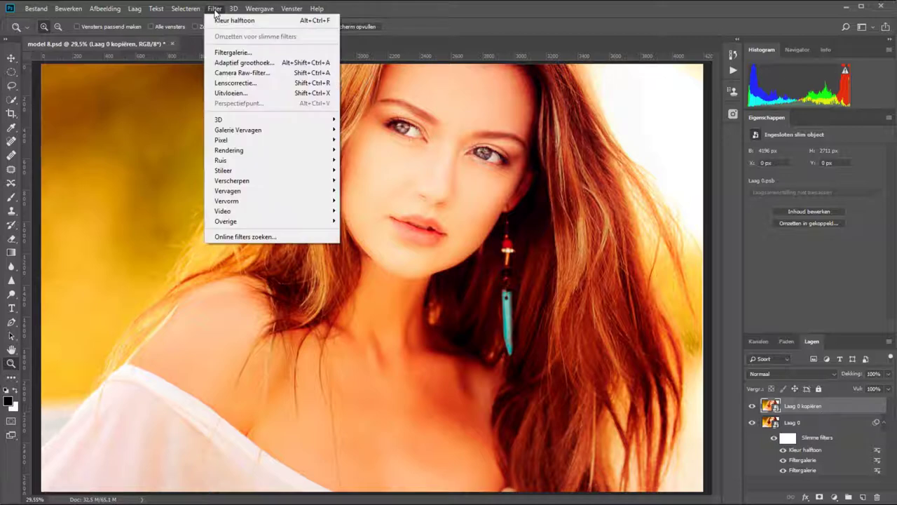
pyautogui.click(225, 53)
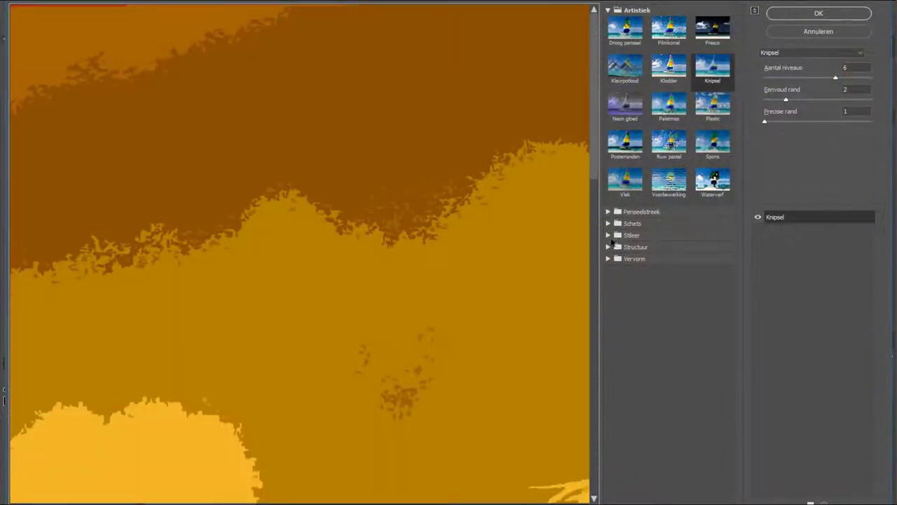
pyautogui.click(628, 235)
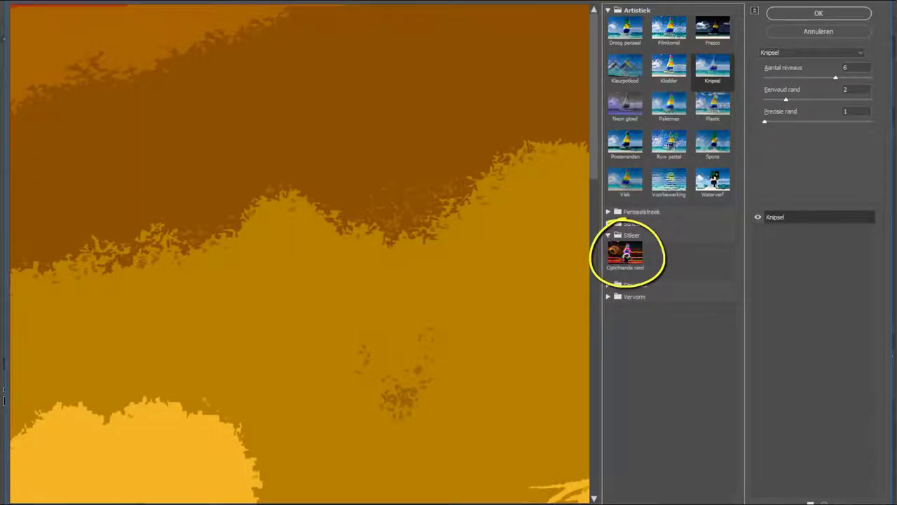
pyautogui.click(625, 254)
pyautogui.rightClick(314, 70)
pyautogui.click(363, 189)
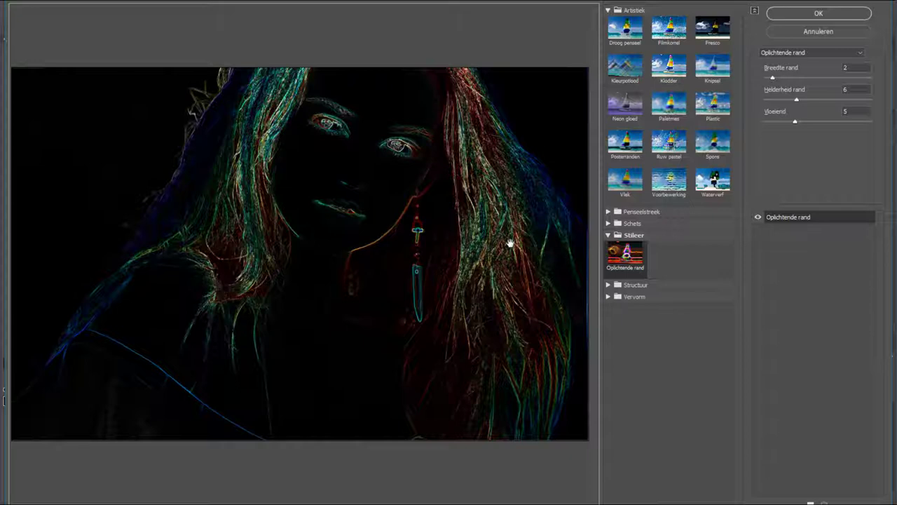
pyautogui.click(772, 78)
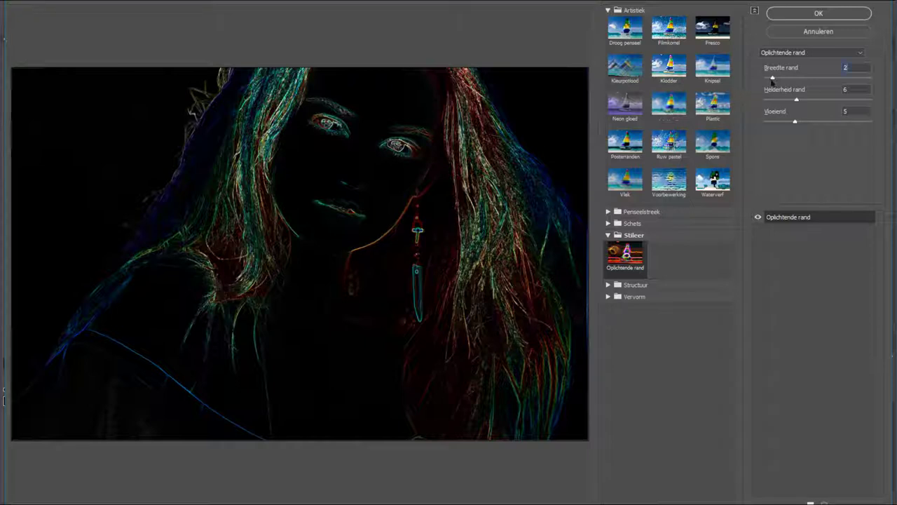
pyautogui.moveTo(772, 78); pyautogui.dragTo(804, 101)
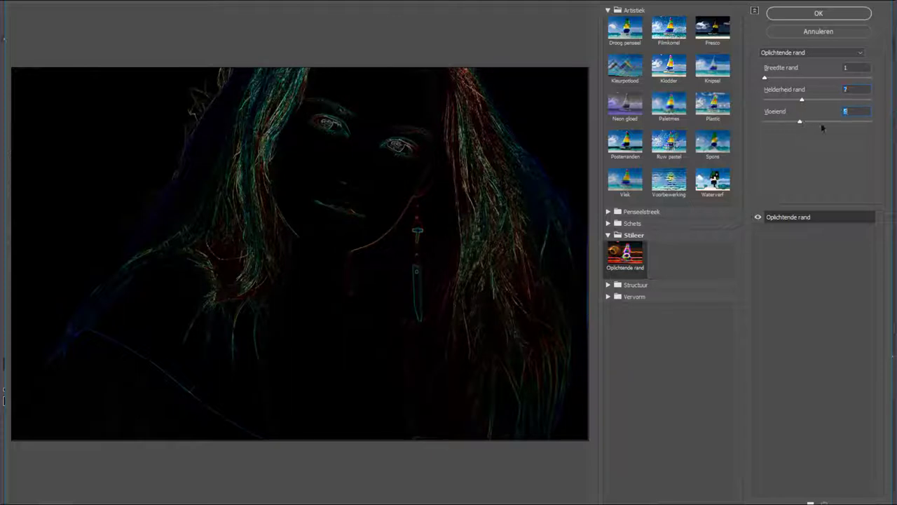
pyautogui.moveTo(795, 122); pyautogui.dragTo(873, 122)
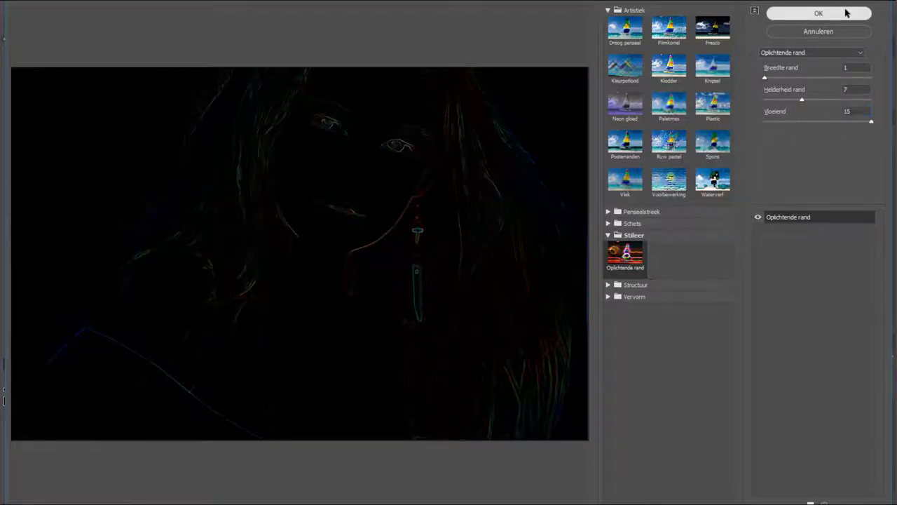
pyautogui.click(818, 12)
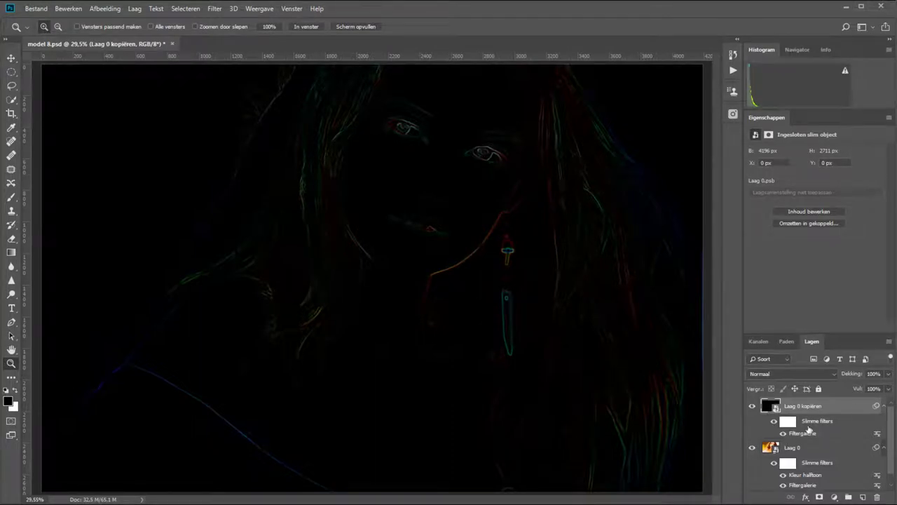
# Step: Set Laag 0 kopiëren's layer blend mode to Bedekken
pyautogui.click(835, 373)
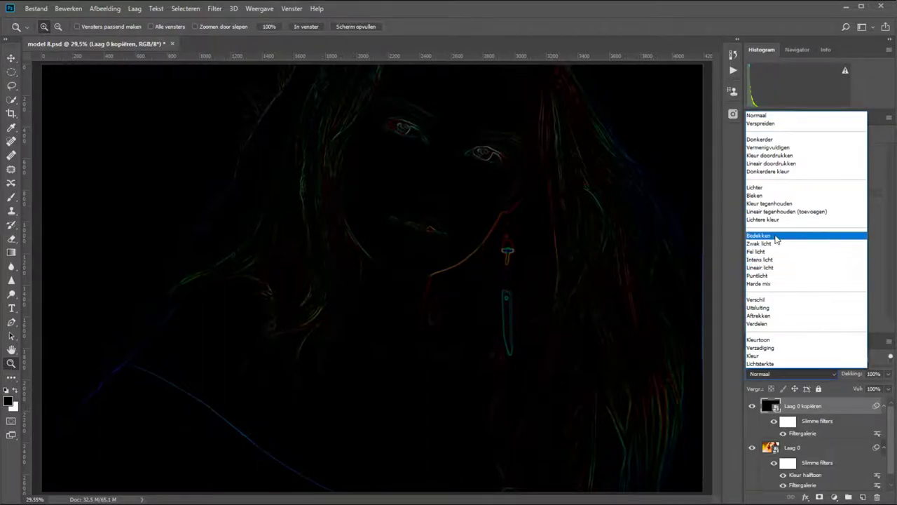
pyautogui.press('Escape')
pyautogui.hotkey('alt', 'shift', 'o')
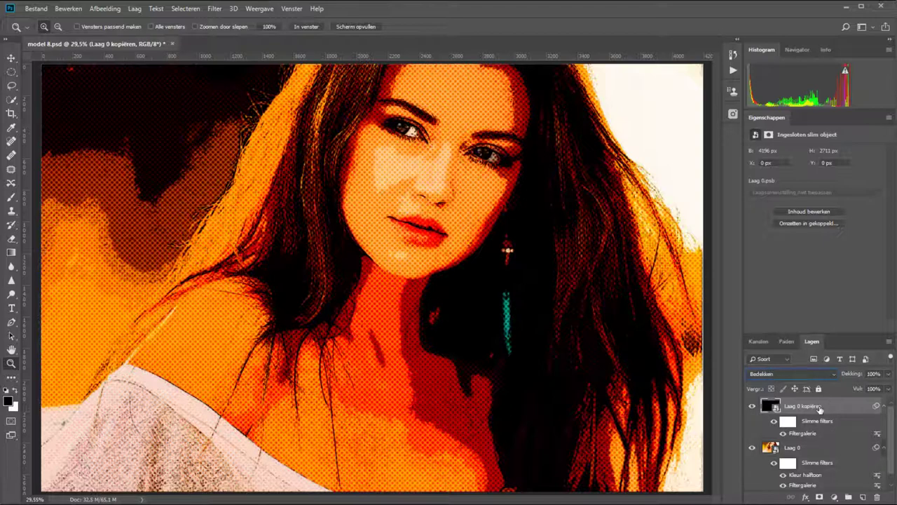
# Step: Apply Schets > Gescheurde randen to Laag 0 kopiëren with balance 4, smoothness 15, contrast 12
pyautogui.click(214, 9)
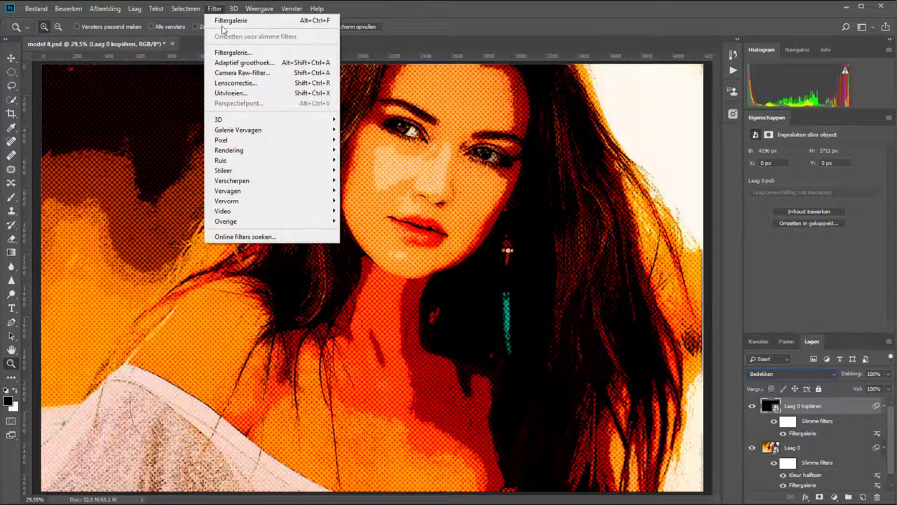
pyautogui.click(239, 54)
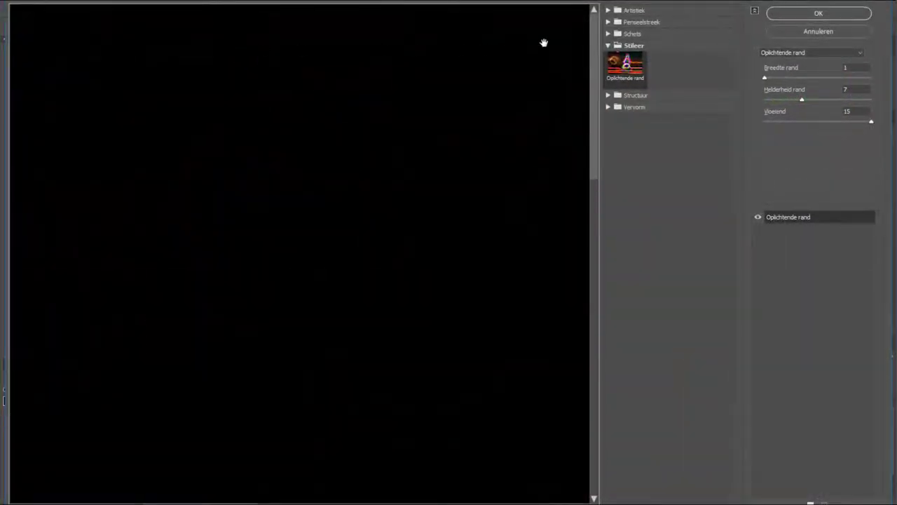
pyautogui.click(608, 33)
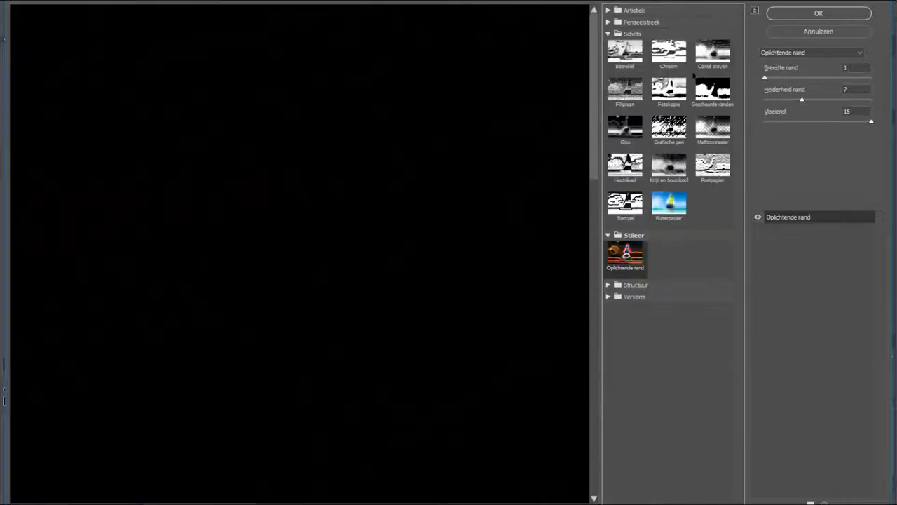
pyautogui.click(712, 90)
pyautogui.rightClick(296, 110)
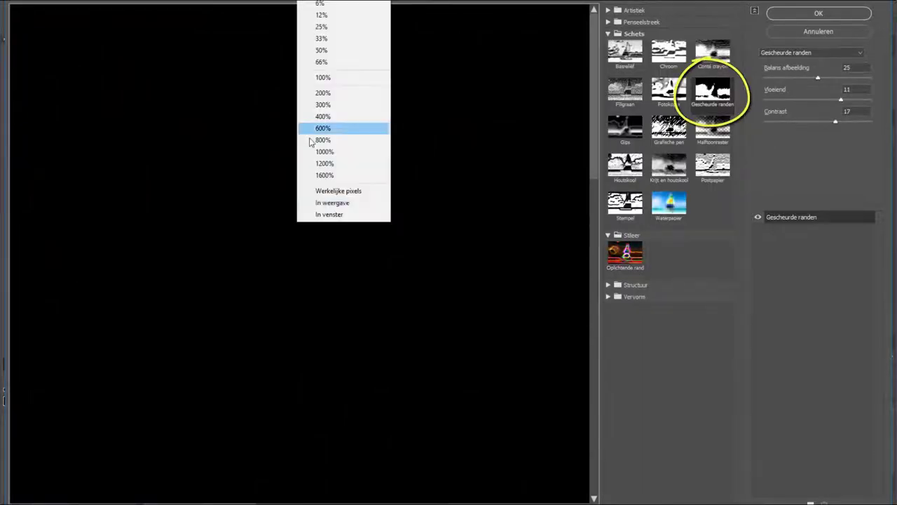
pyautogui.click(332, 202)
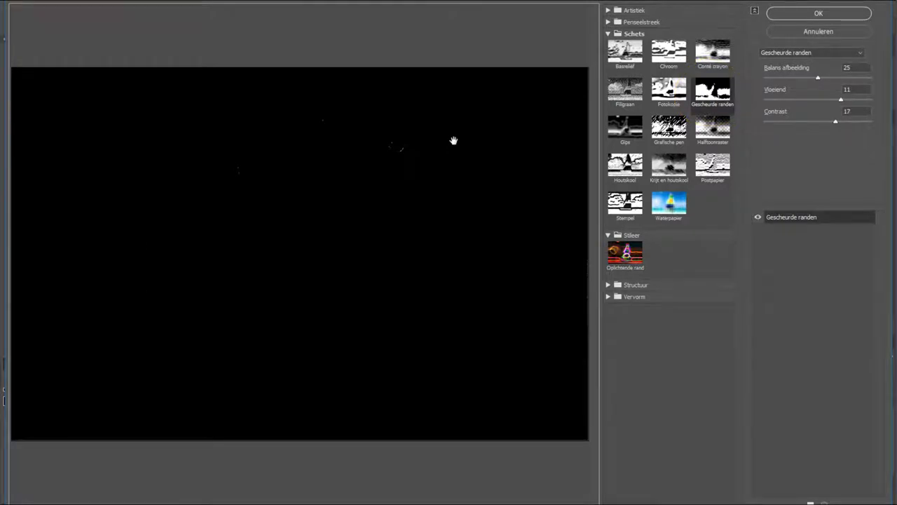
pyautogui.click(818, 78)
pyautogui.moveTo(818, 79)
pyautogui.mouseDown()
pyautogui.moveTo(861, 79)
pyautogui.moveTo(771, 84)
pyautogui.mouseUp()
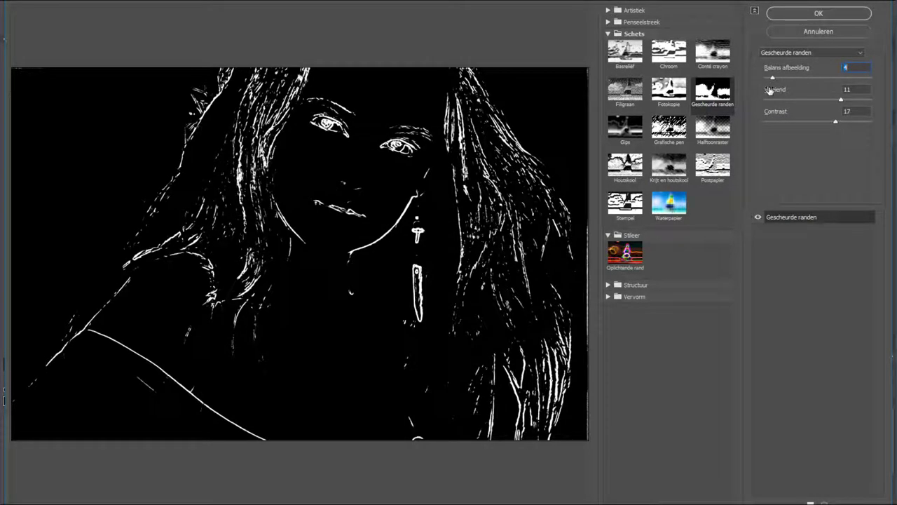
pyautogui.moveTo(842, 100)
pyautogui.mouseDown()
pyautogui.moveTo(870, 104)
pyautogui.moveTo(811, 123)
pyautogui.mouseUp()
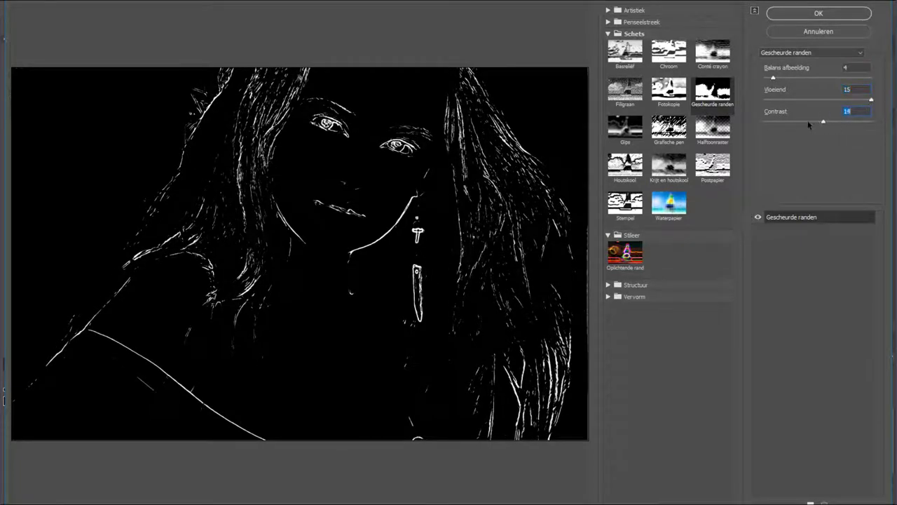
pyautogui.click(810, 15)
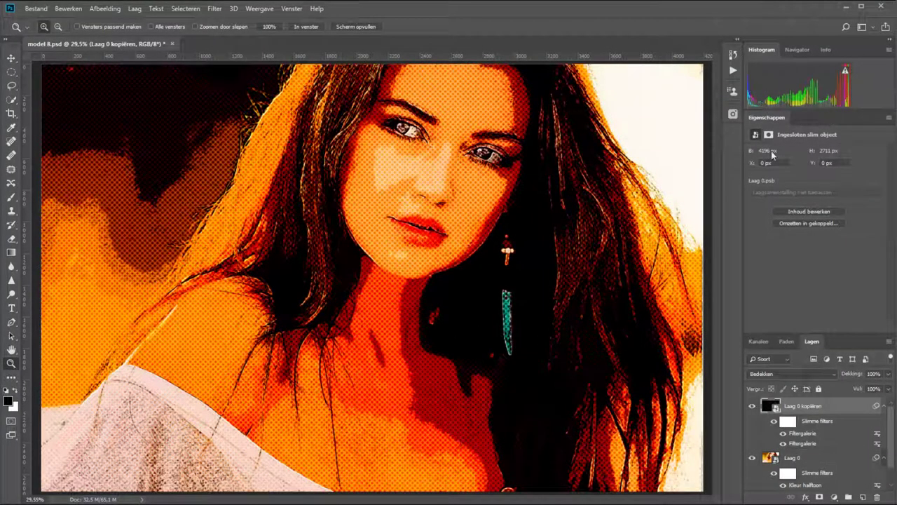
# Step: Preview the line layer in Normaal blending, then return it to Bedekken
pyautogui.click(799, 375)
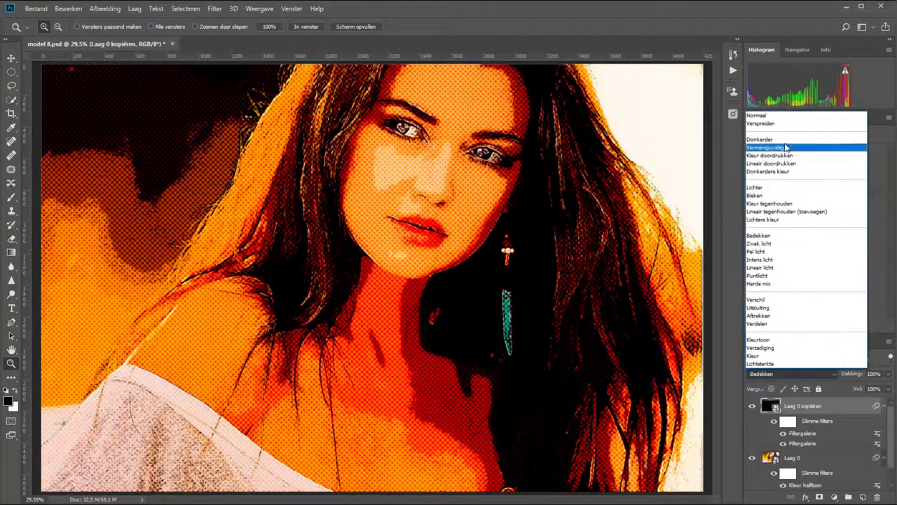
pyautogui.click(779, 119)
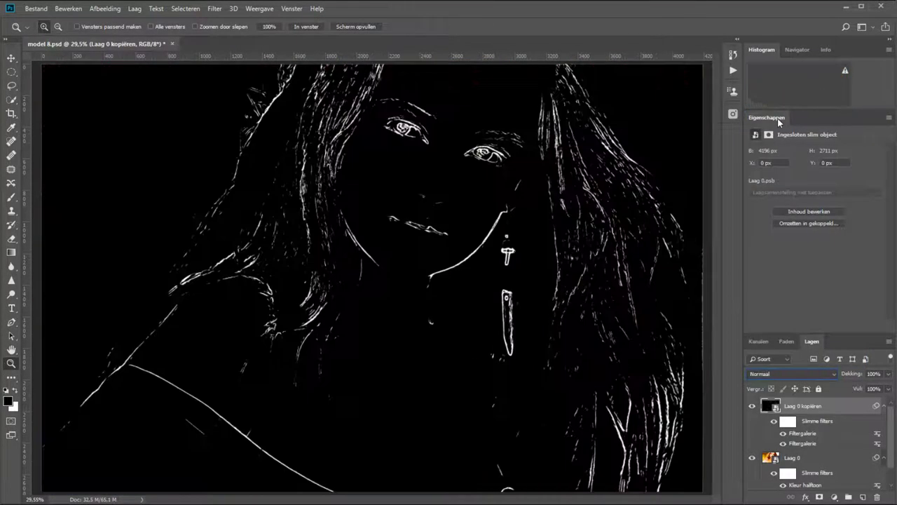
pyautogui.click(790, 374)
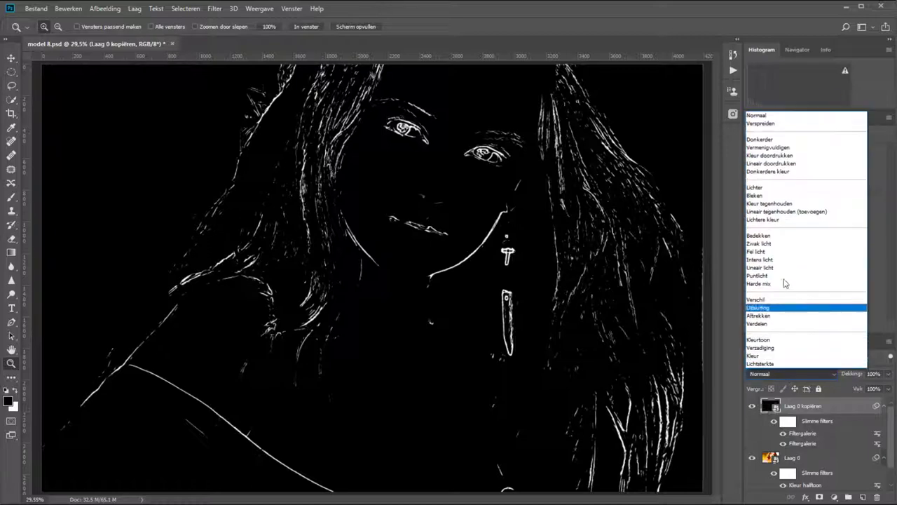
pyautogui.click(763, 237)
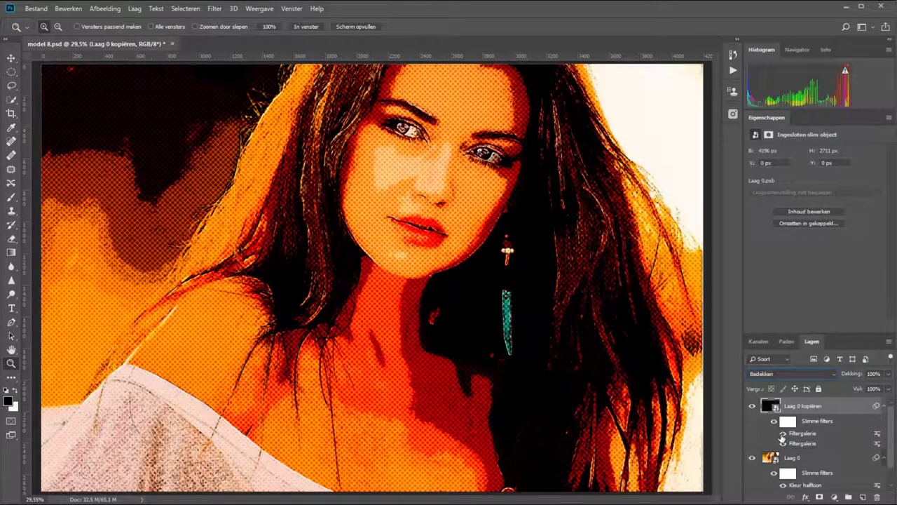
# Step: Compare the torn-edges filter on and off, then lower the layer's opacity to 60%
pyautogui.click(783, 434)
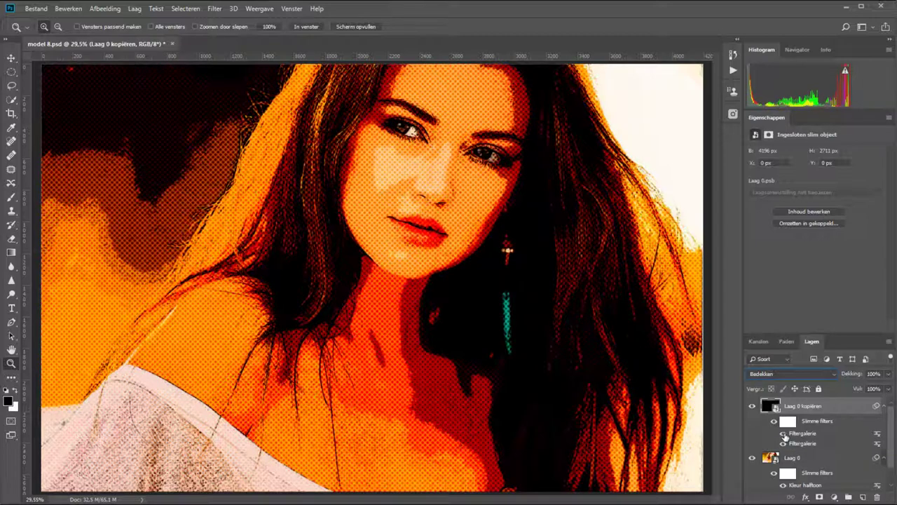
pyautogui.click(784, 435)
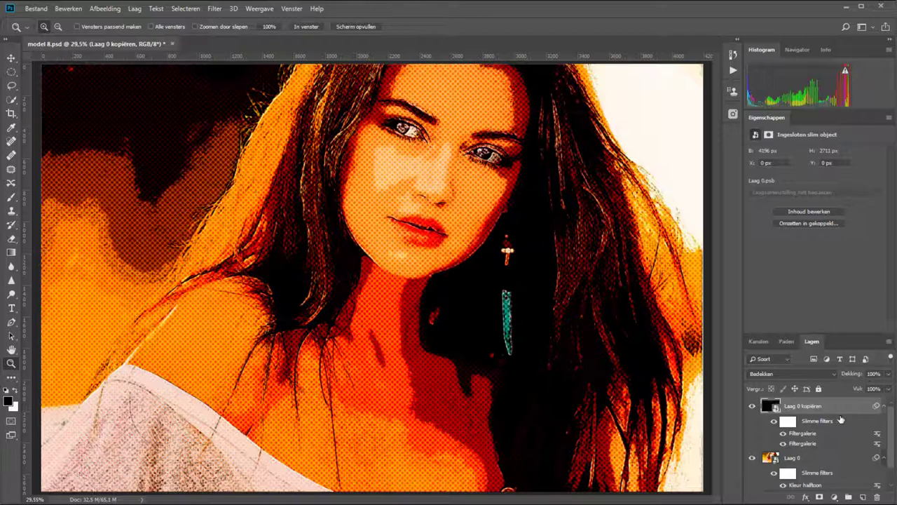
pyautogui.moveTo(856, 375); pyautogui.dragTo(838, 375)
pyautogui.moveTo(835, 375); pyautogui.dragTo(832, 376)
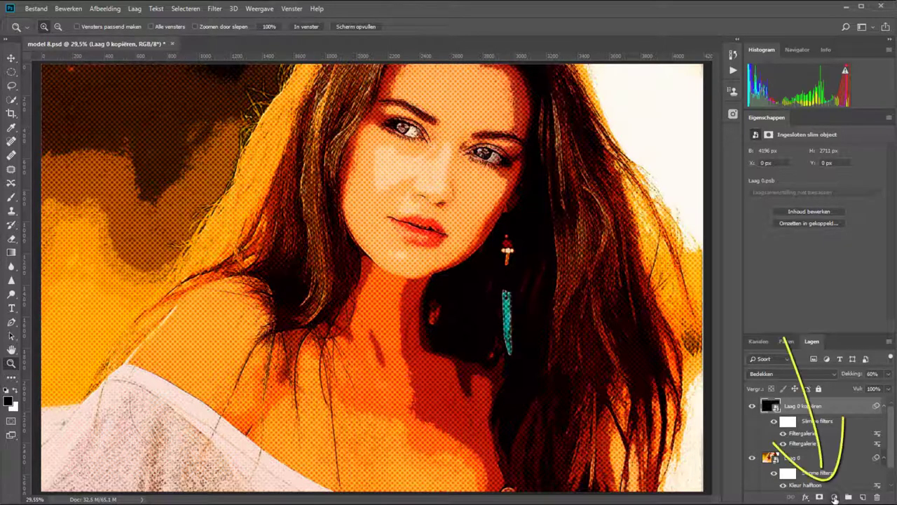
# Step: Add a Kleurtoon/verzadiging adjustment layer with Verzadiging set to -36
pyautogui.click(834, 497)
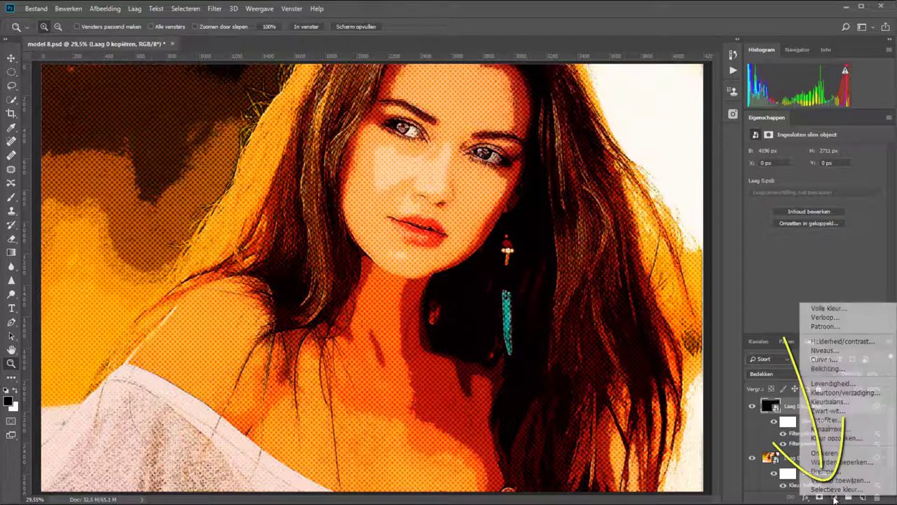
pyautogui.click(856, 393)
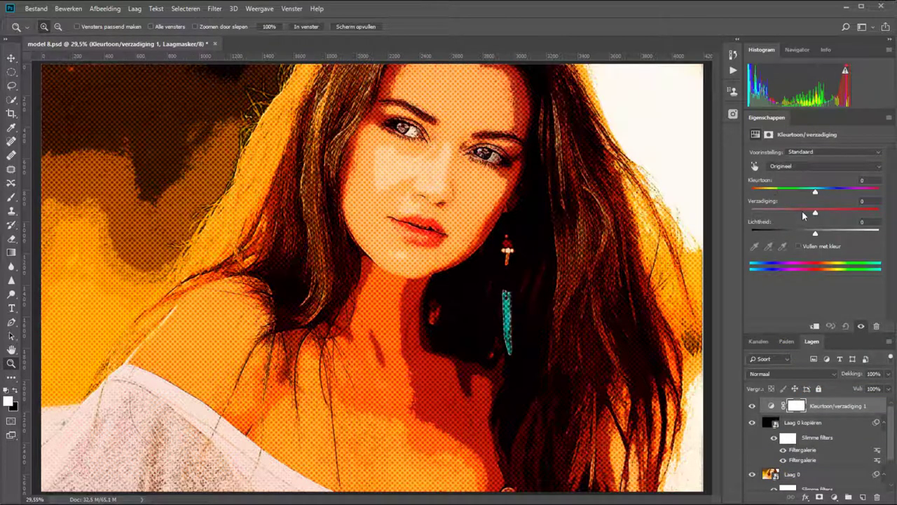
pyautogui.moveTo(804, 215); pyautogui.dragTo(793, 217)
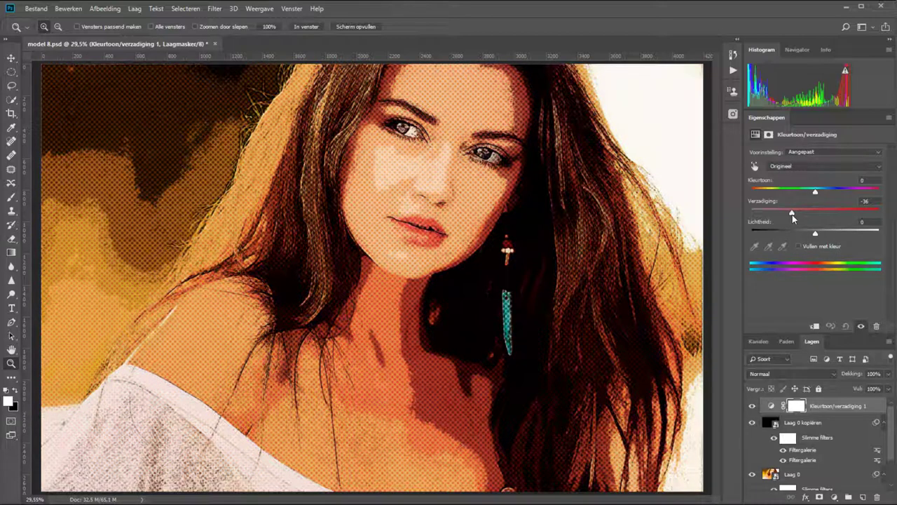